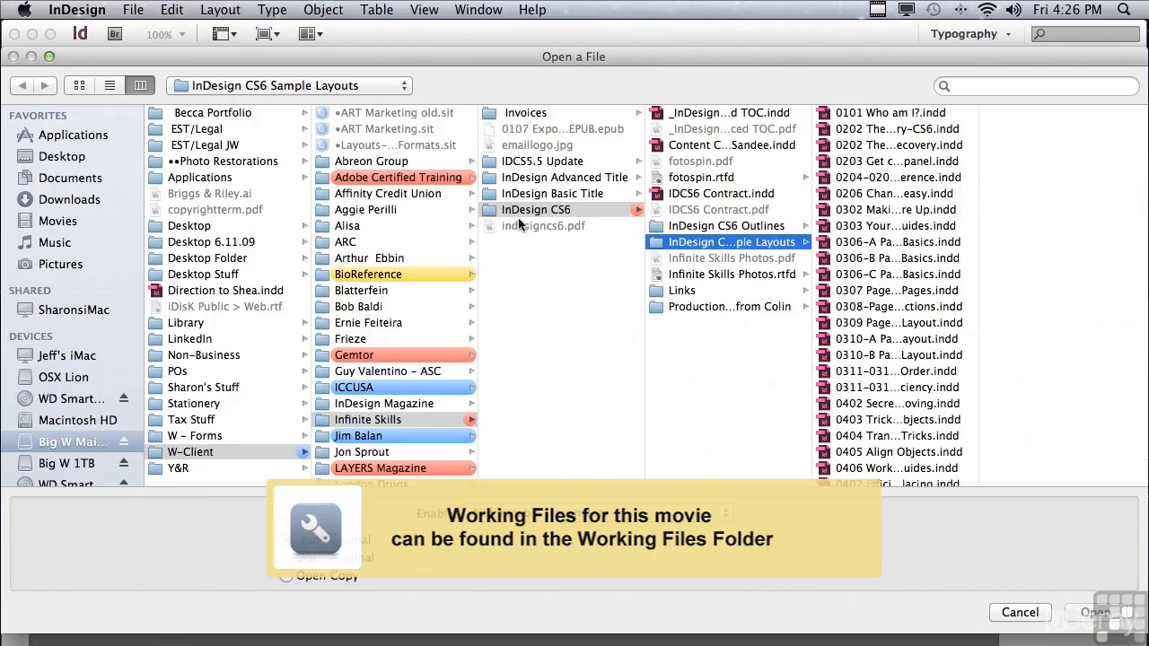
Open the document "0707 Doing the impossible with Paragraph Rules.indd" from the InDesign CS6 Sample Layouts folder.
left_click_drag(976, 227, 960, 437)
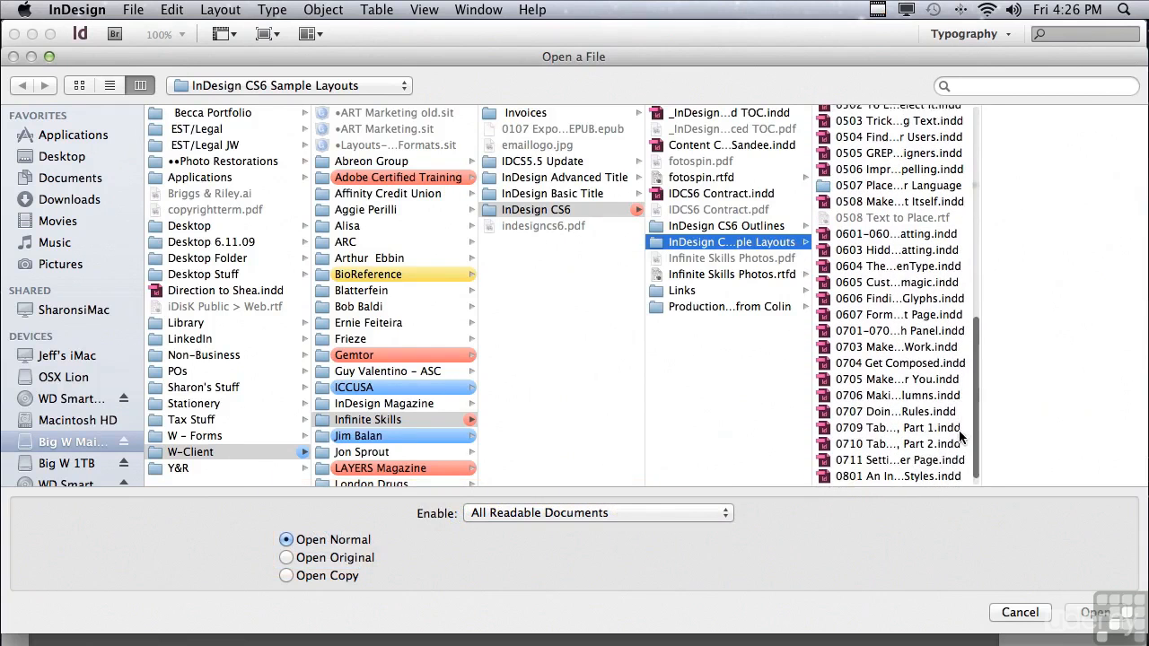
left_click(913, 411)
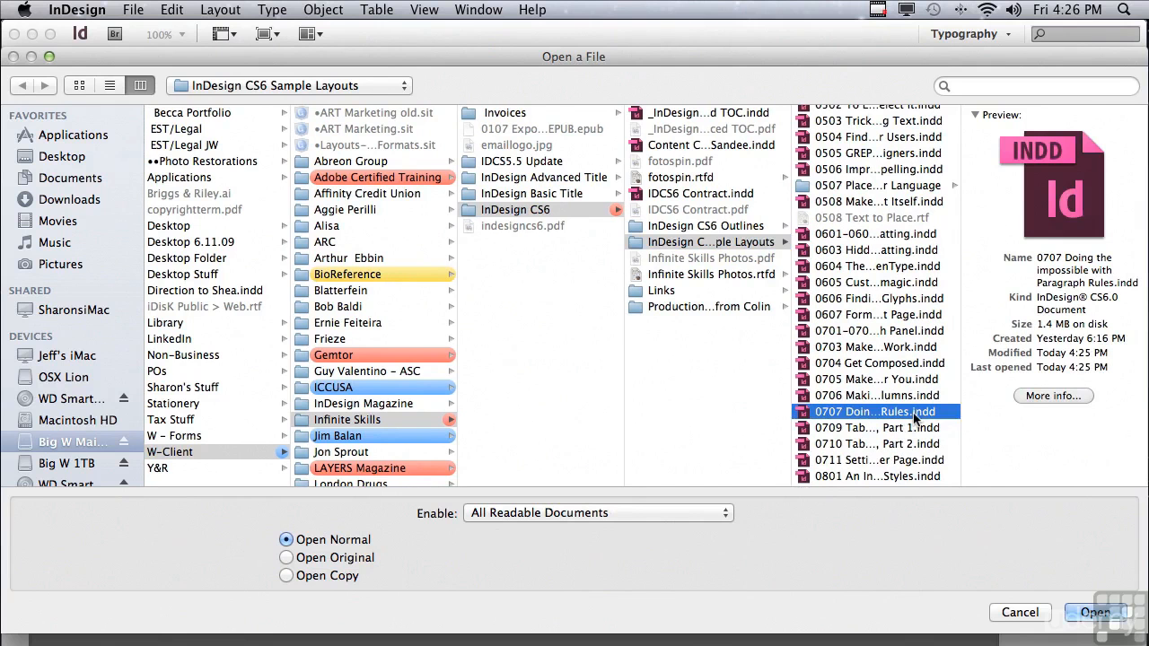
left_click(1095, 612)
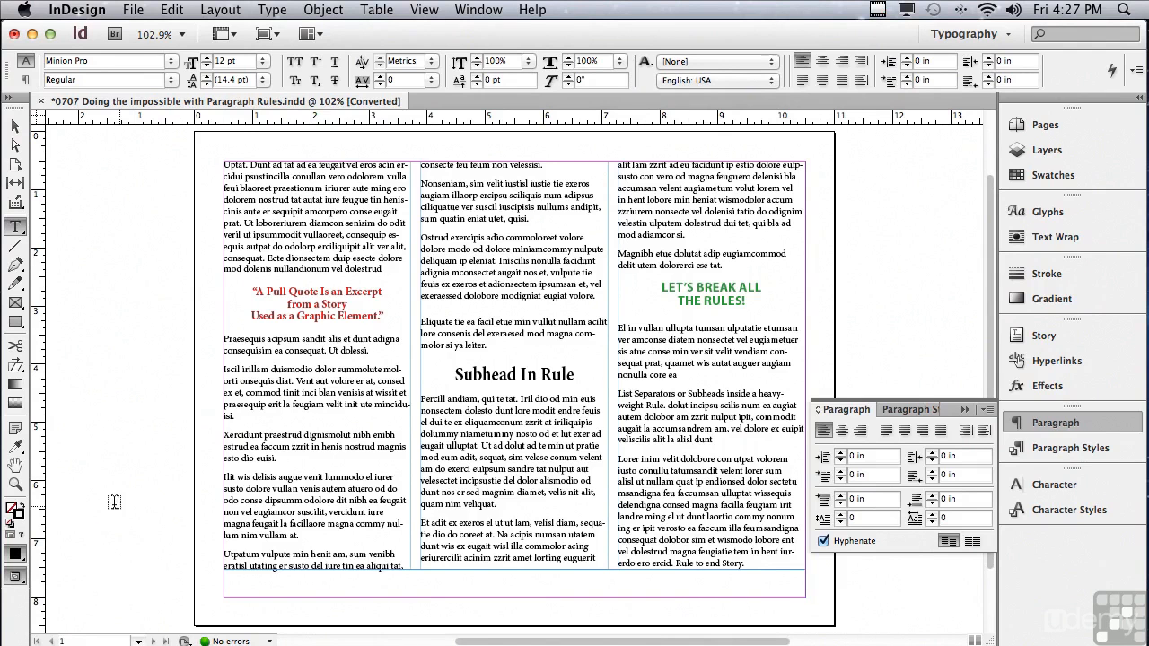
Turn on a previewed Rule Above for the red pull quote paragraph in the first column using Paragraph Rules.
left_click(15, 484)
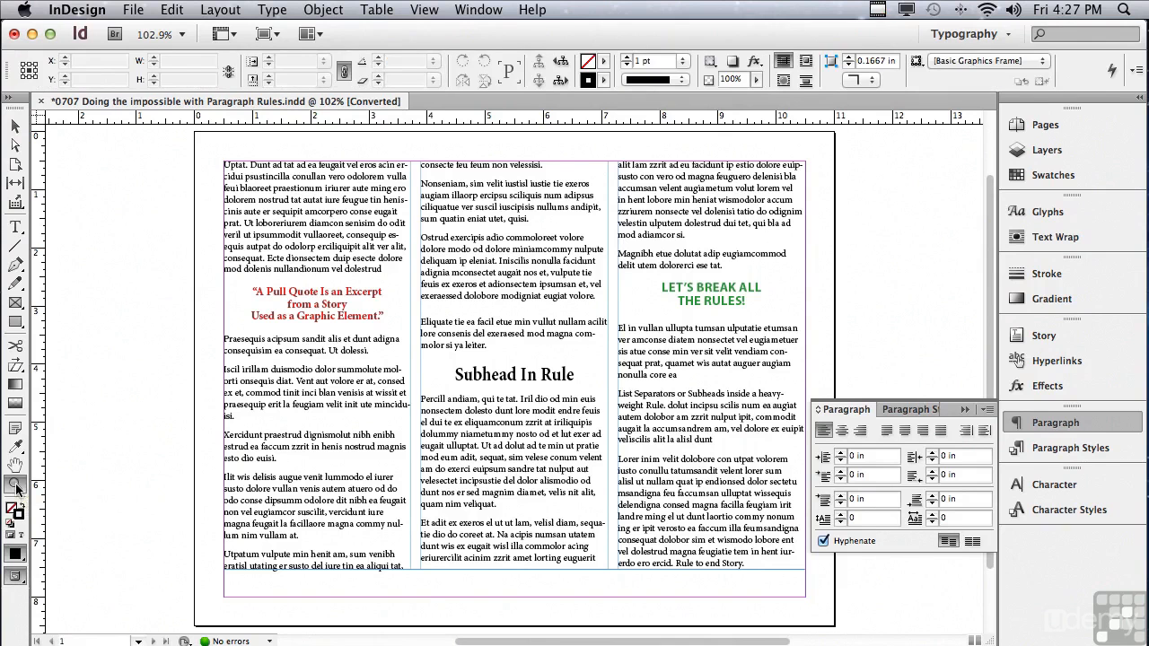
left_click_drag(207, 226, 808, 427)
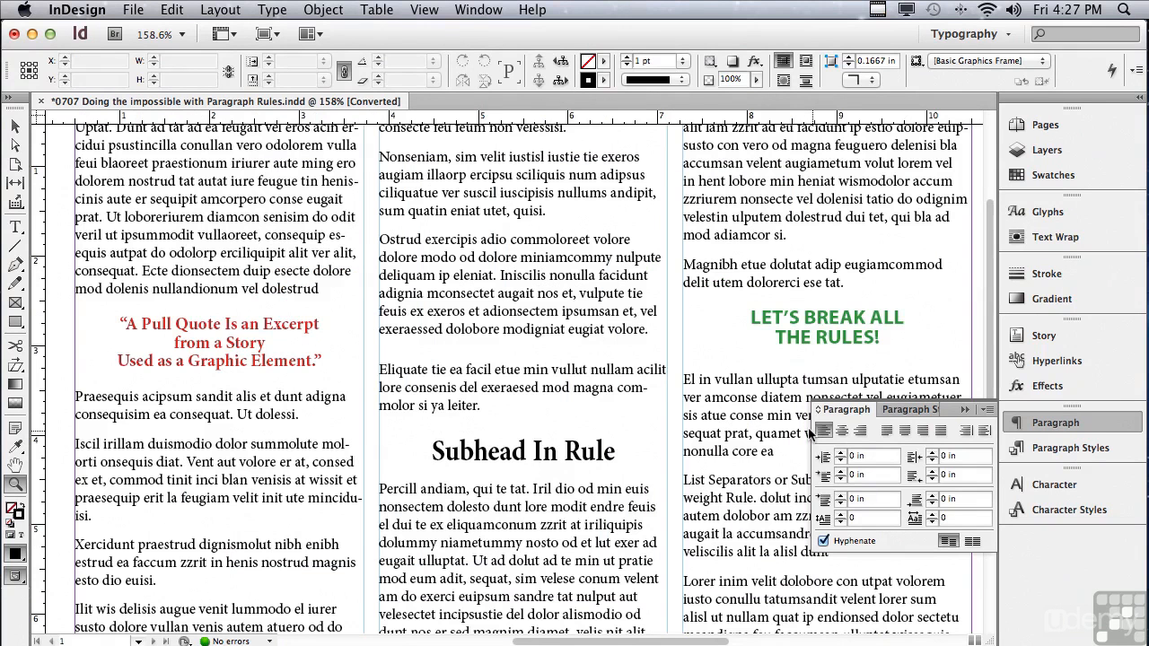
left_click(16, 228)
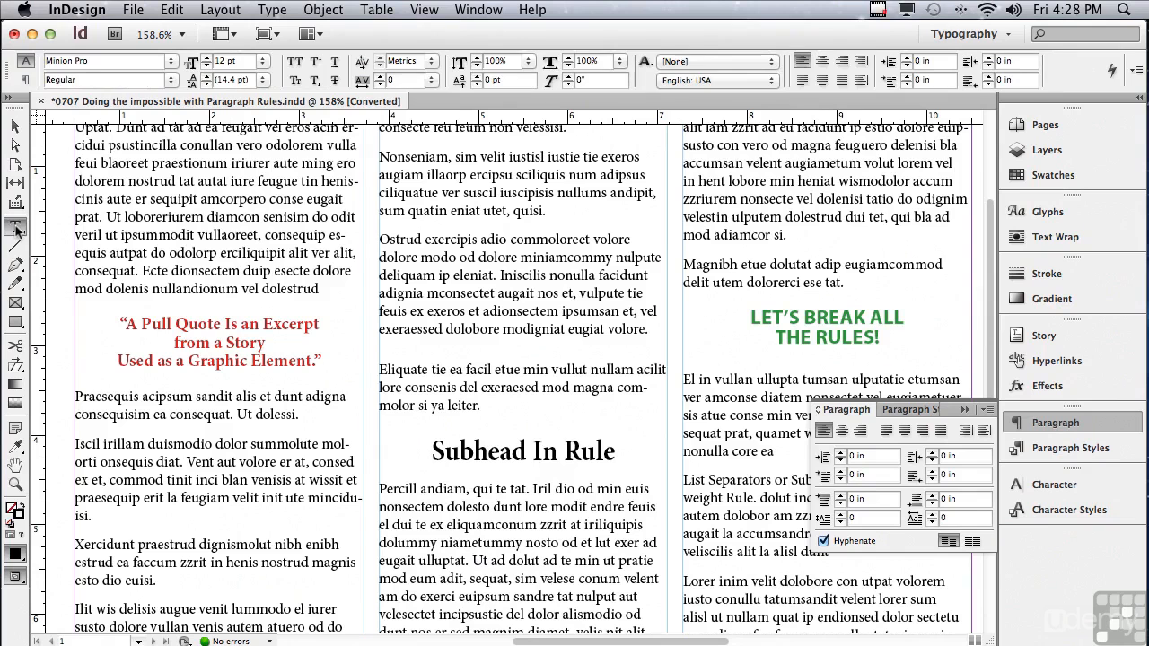
left_click(212, 342)
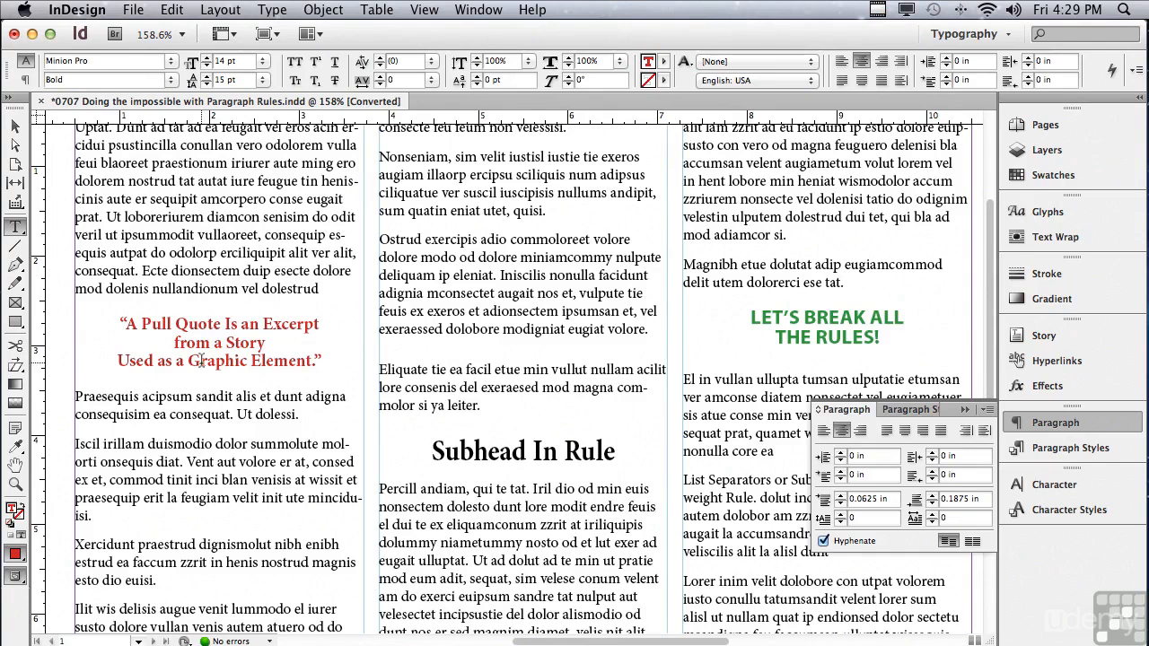
left_click(984, 410)
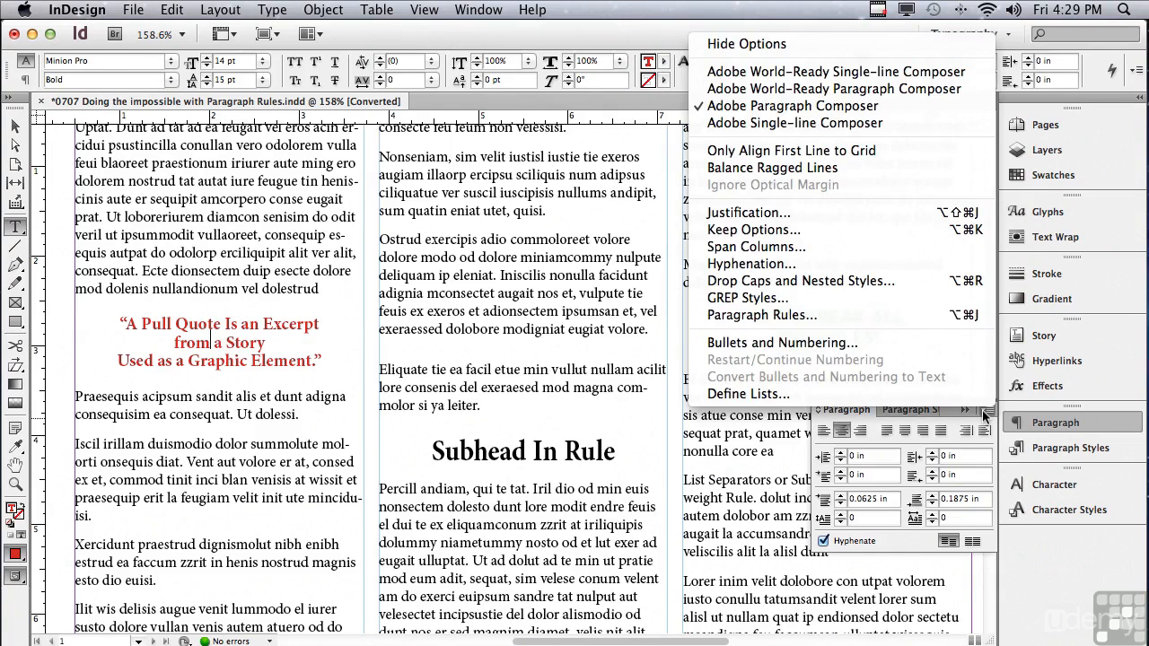
left_click(860, 319)
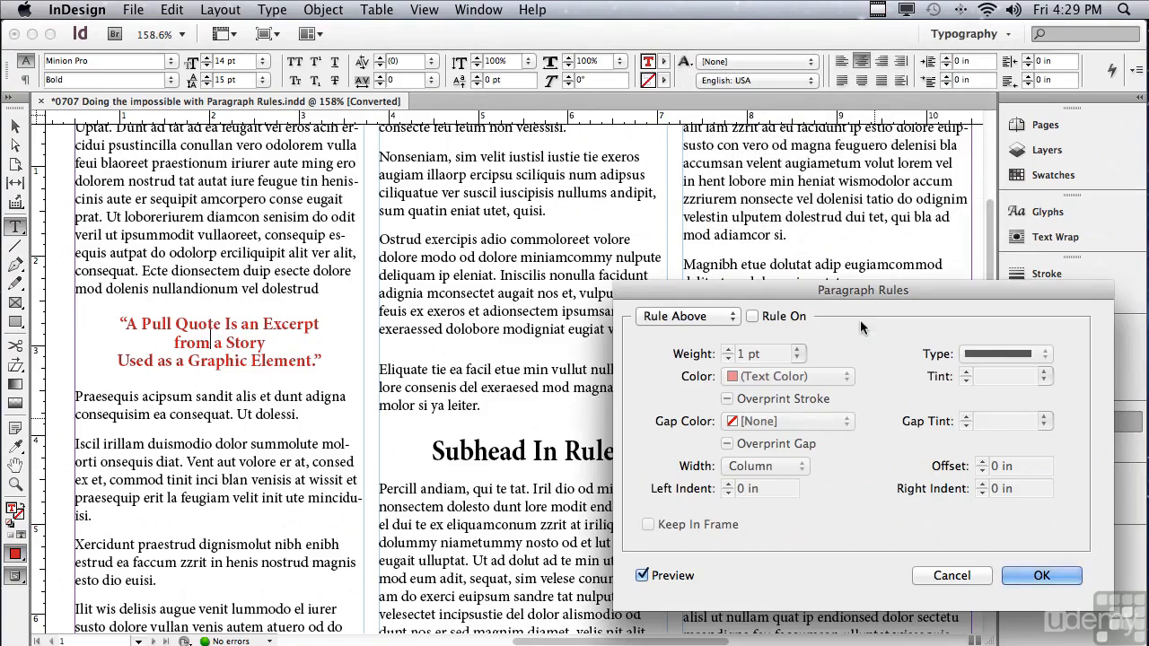
left_click_drag(751, 287, 550, 241)
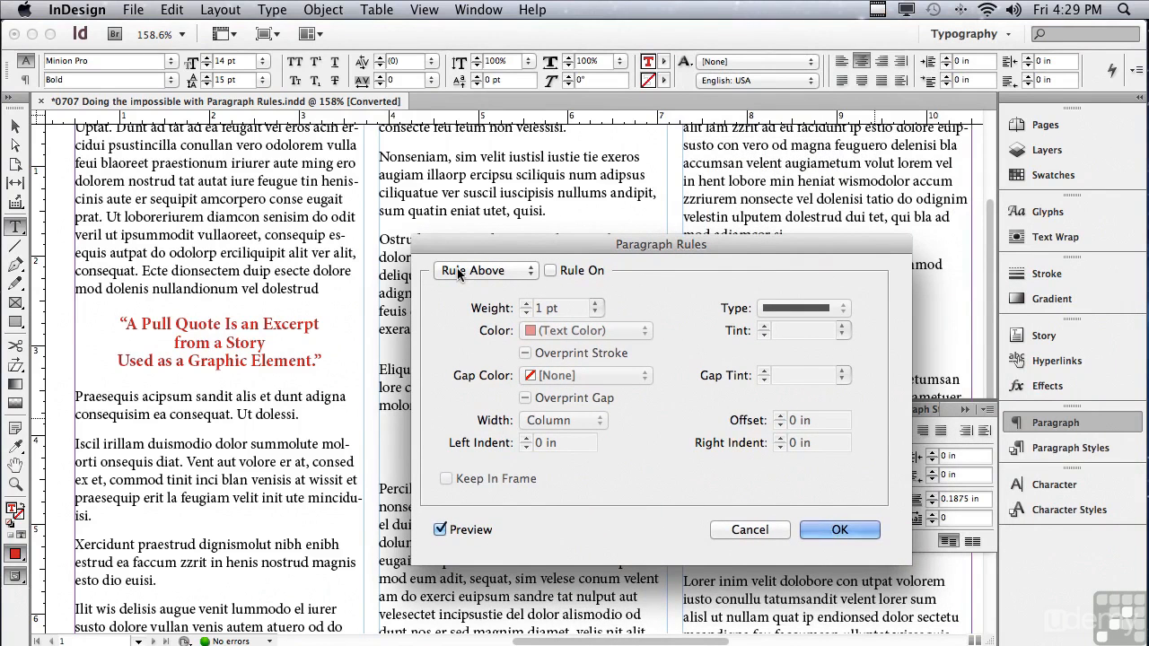
left_click(551, 271)
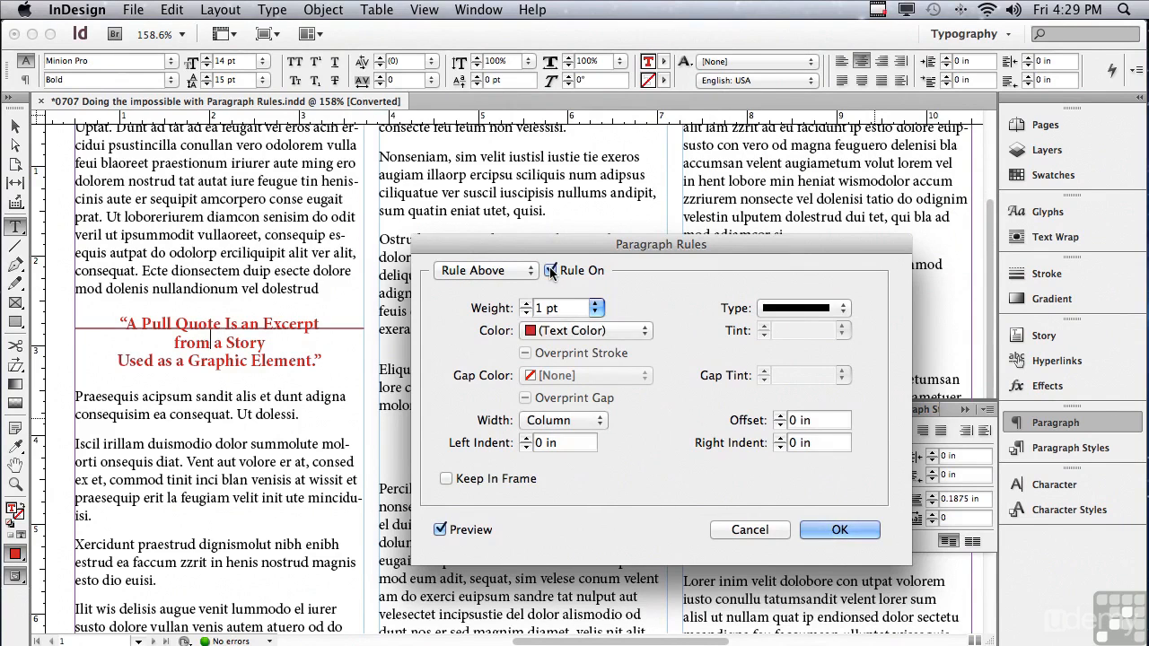
left_click(440, 529)
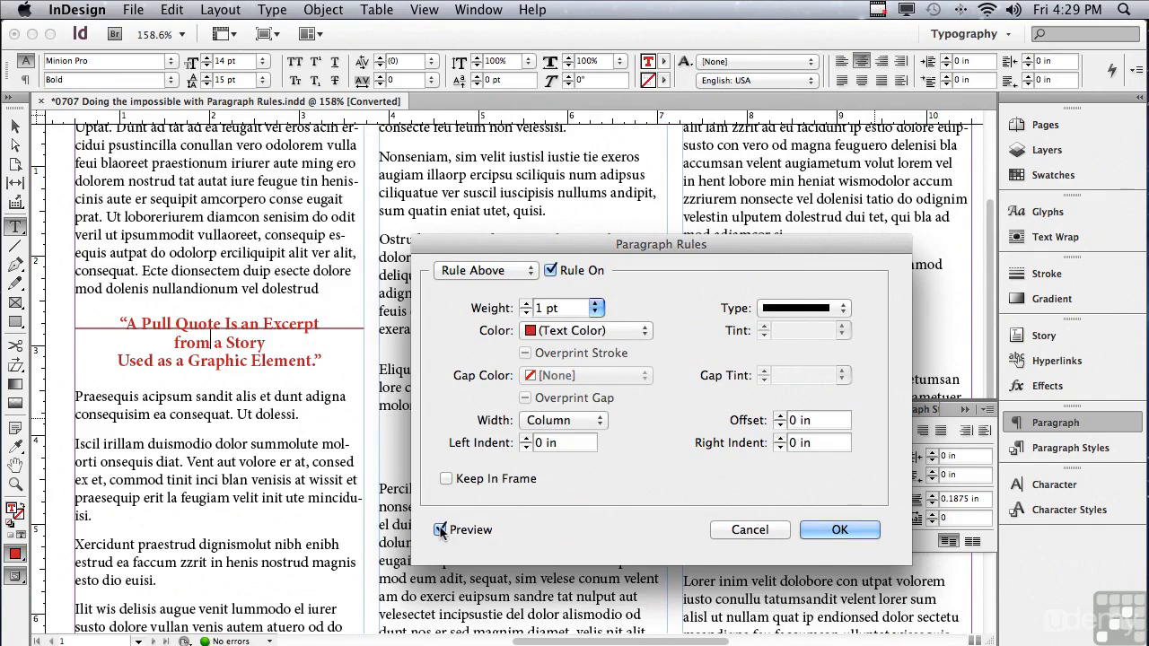
left_click(441, 529)
Set the Rule Above color to [Black] and look through the available weights and line types.
left_click_drag(571, 308, 534, 308)
left_click(595, 308)
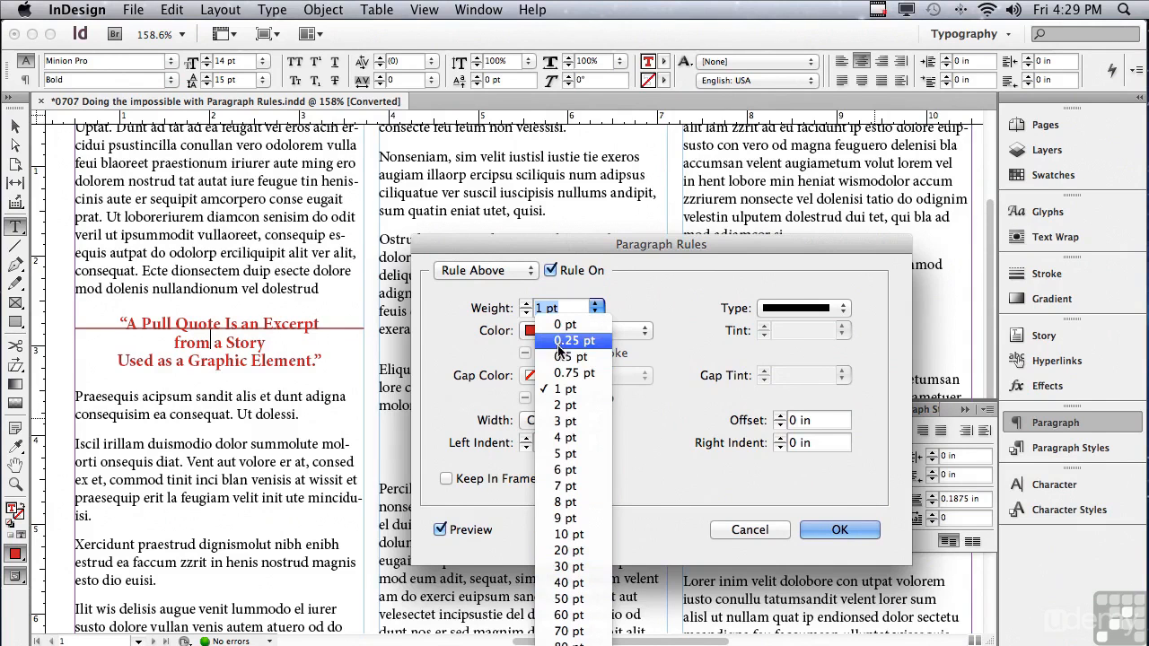
left_click(453, 356)
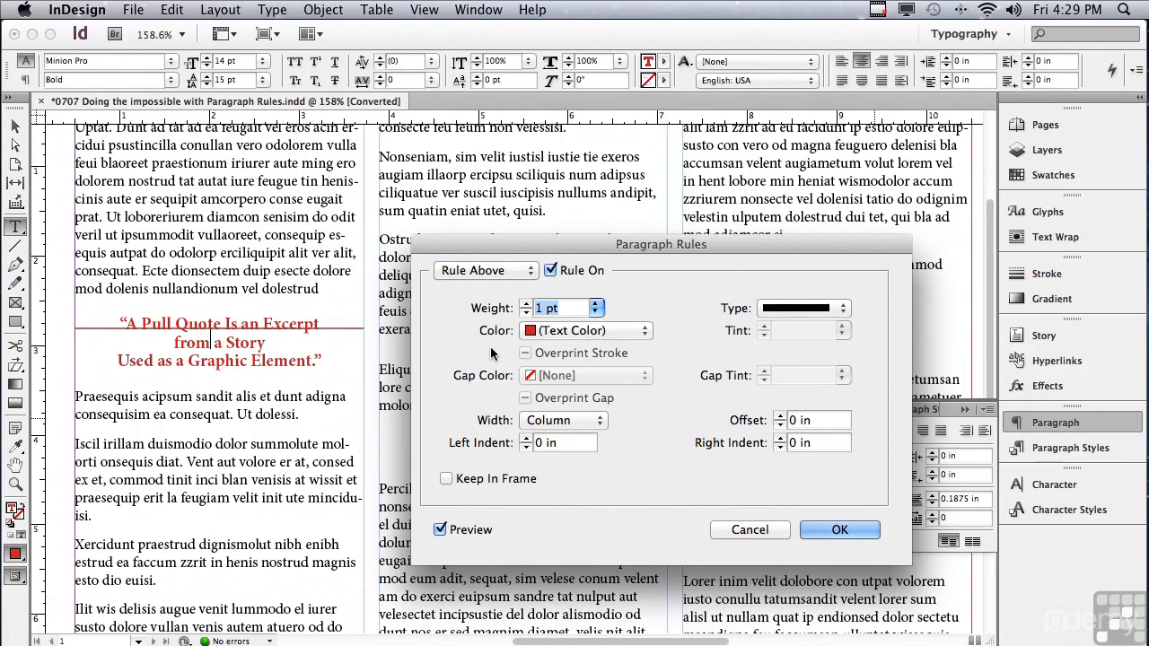
left_click(546, 332)
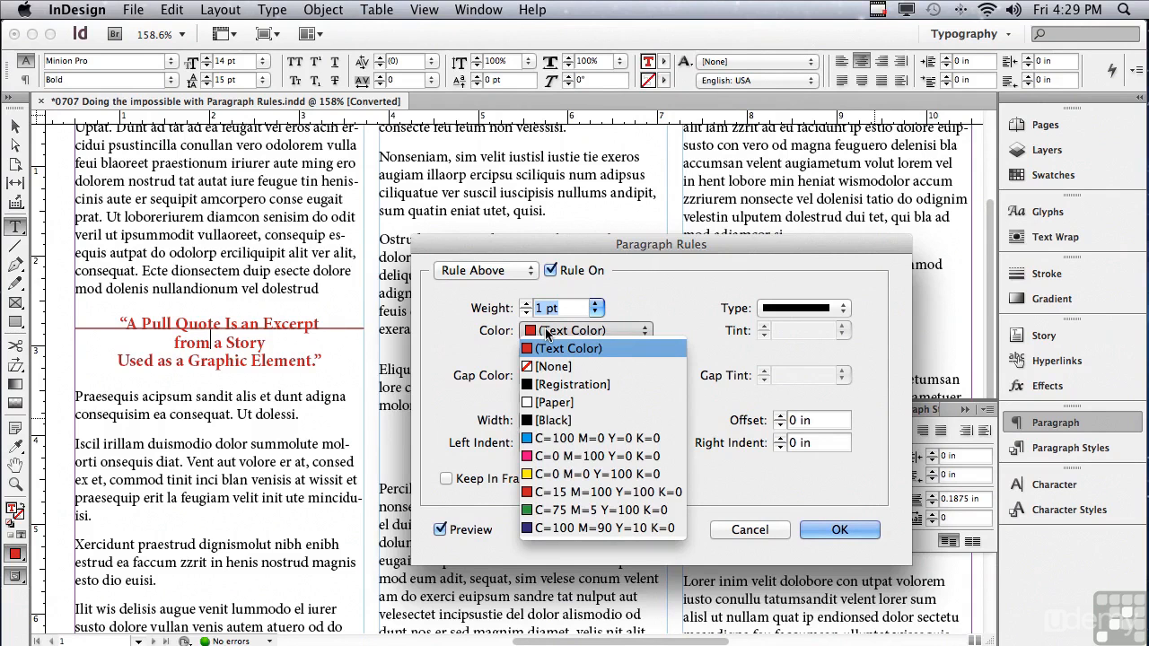
left_click(564, 422)
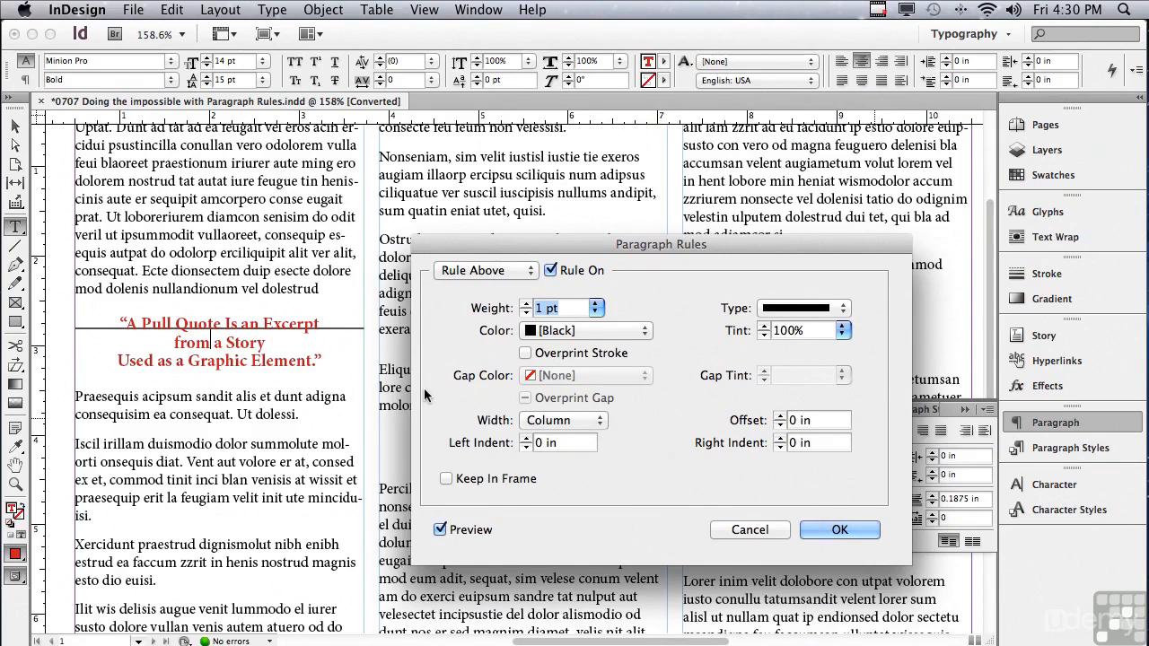
left_click(782, 310)
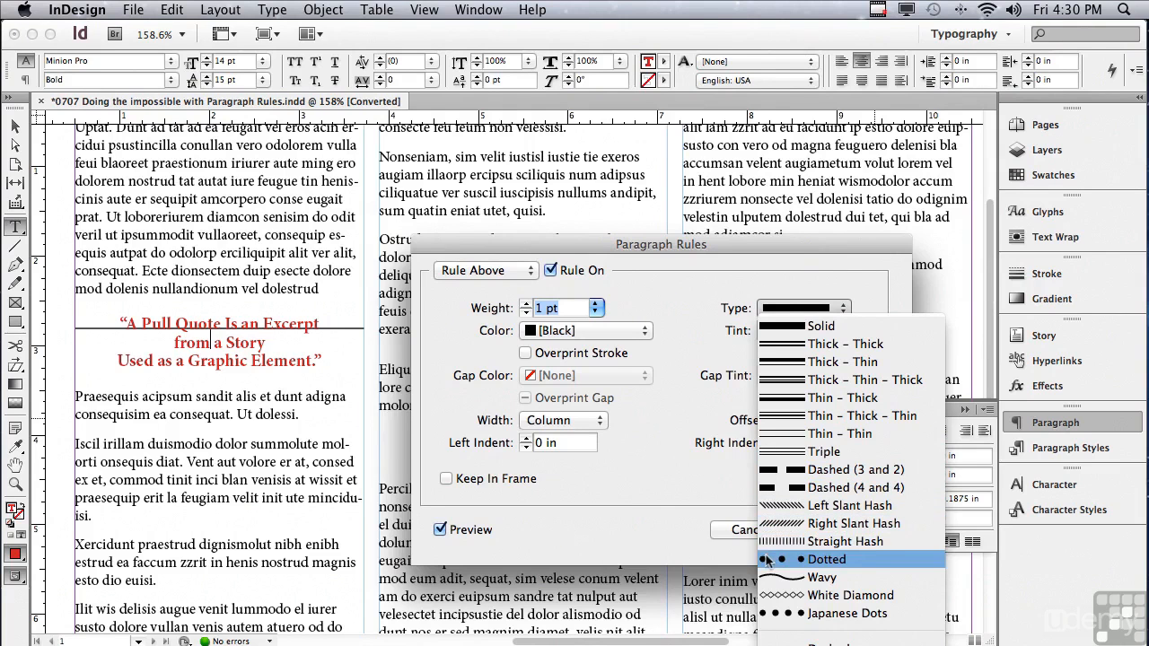
left_click(641, 494)
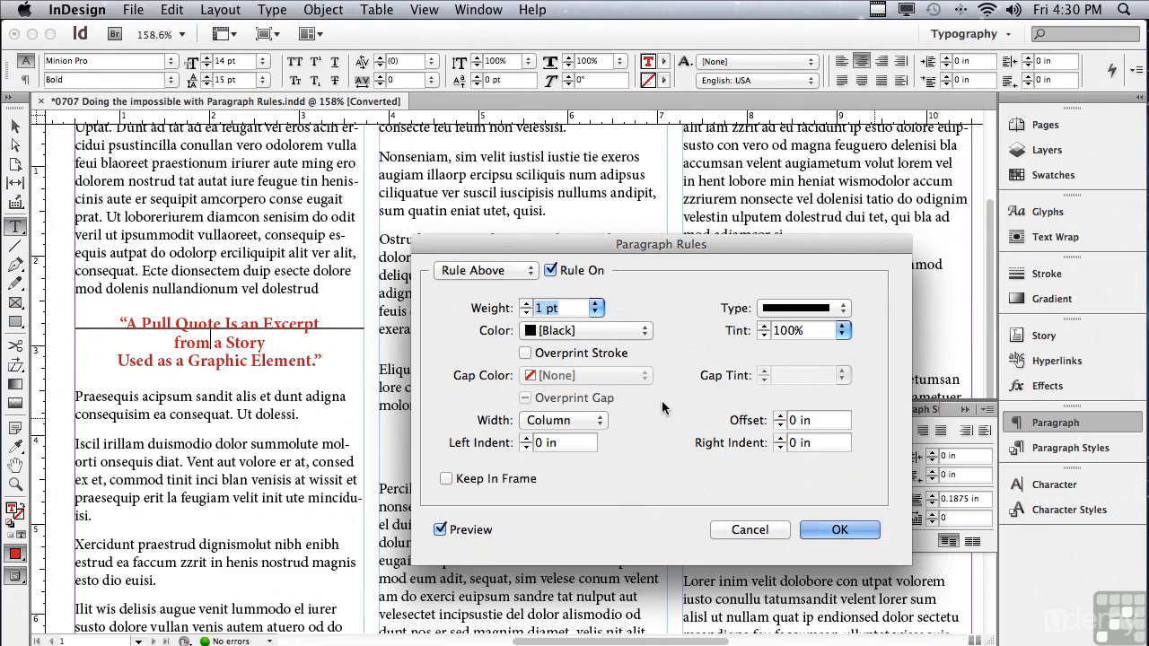
Raise the Rule Above to an offset of 0.25 in.
left_click(779, 416)
left_click(779, 416)
left_click(779, 416)
left_click(778, 416)
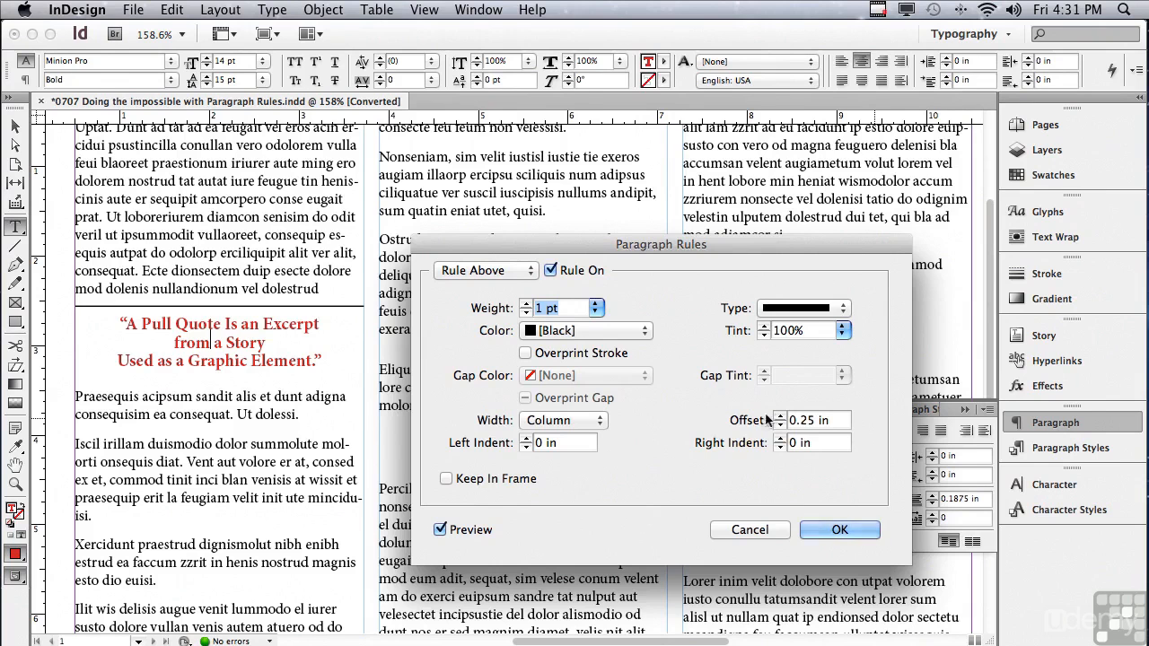
Try the Text width on the Rule Above and return it to Column width.
left_click(530, 427)
left_click(531, 439)
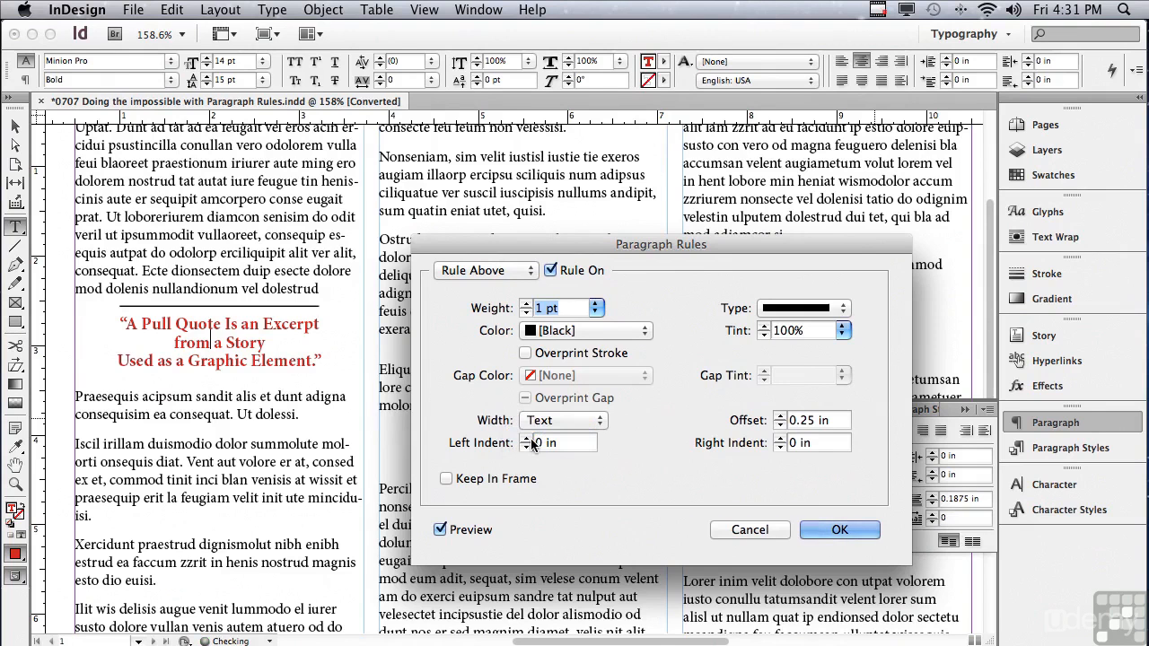
left_click(535, 422)
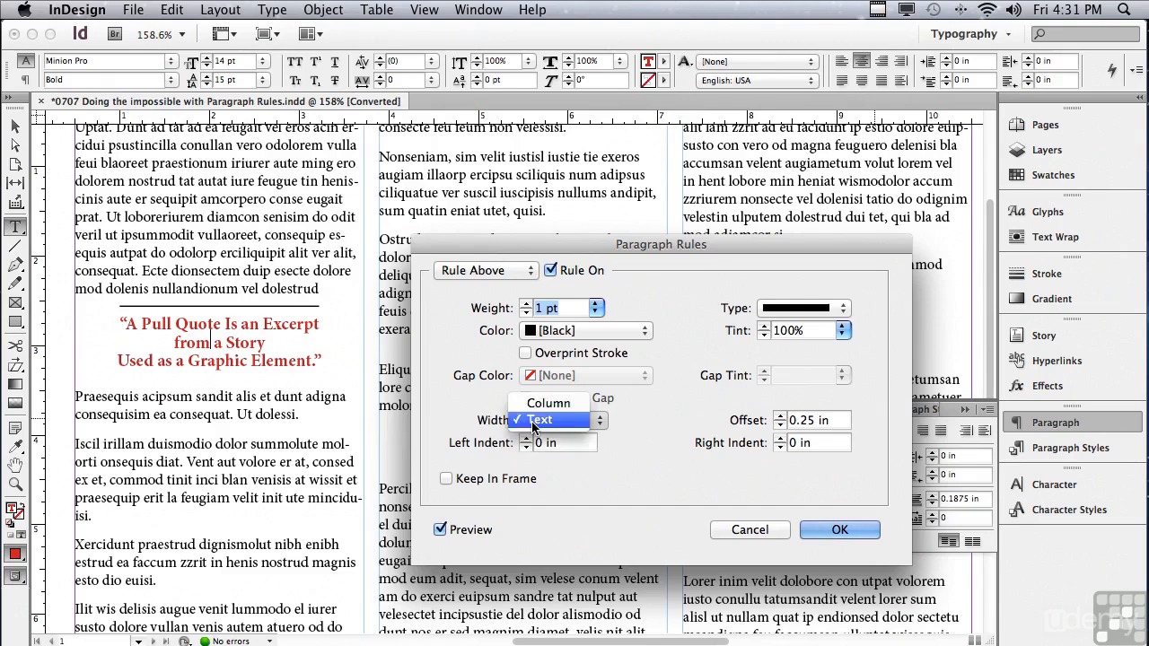
left_click(549, 406)
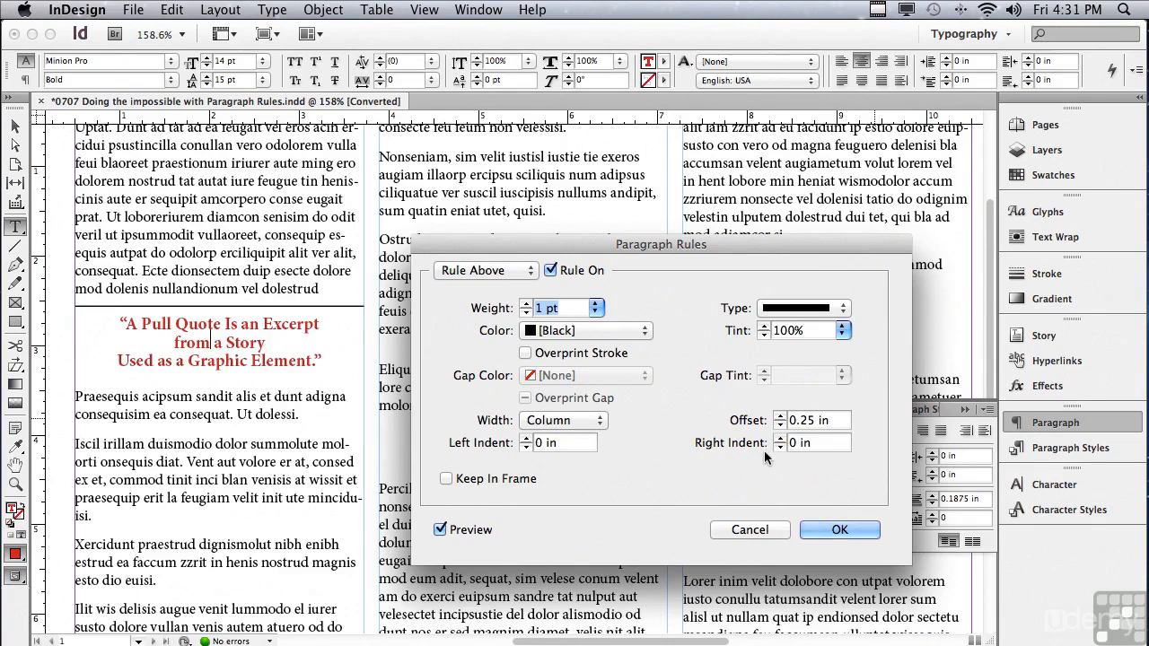
Set the Rule Above left and right indents to 0.1875 in and copy the indent value.
left_click(525, 437)
left_click(526, 438)
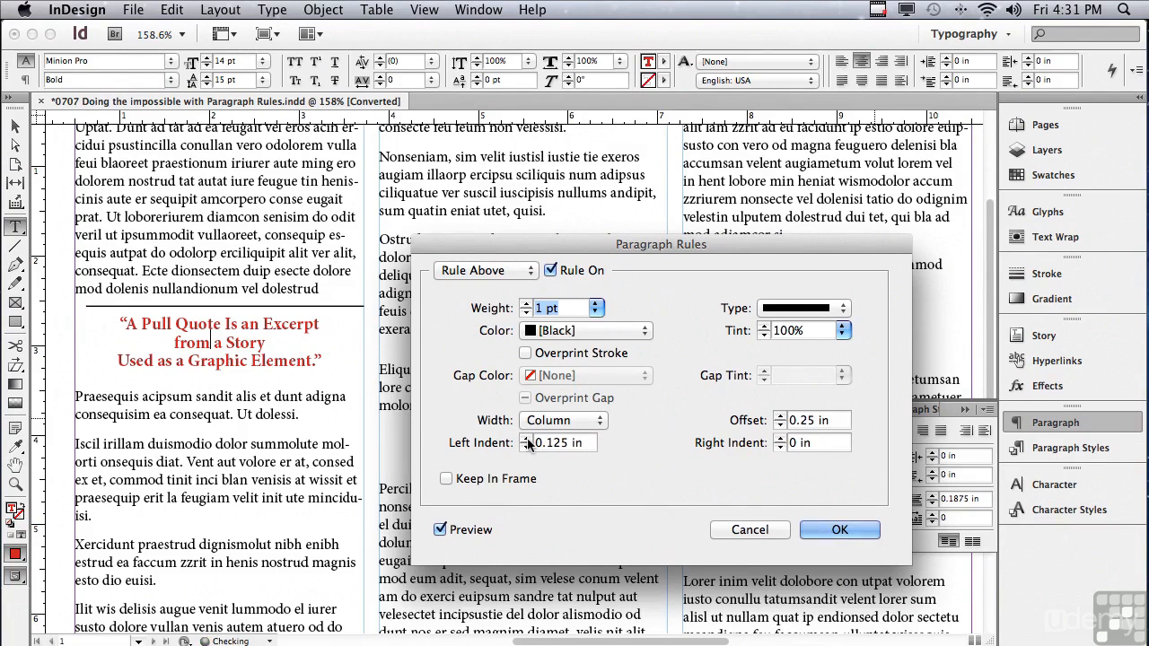
left_click(526, 437)
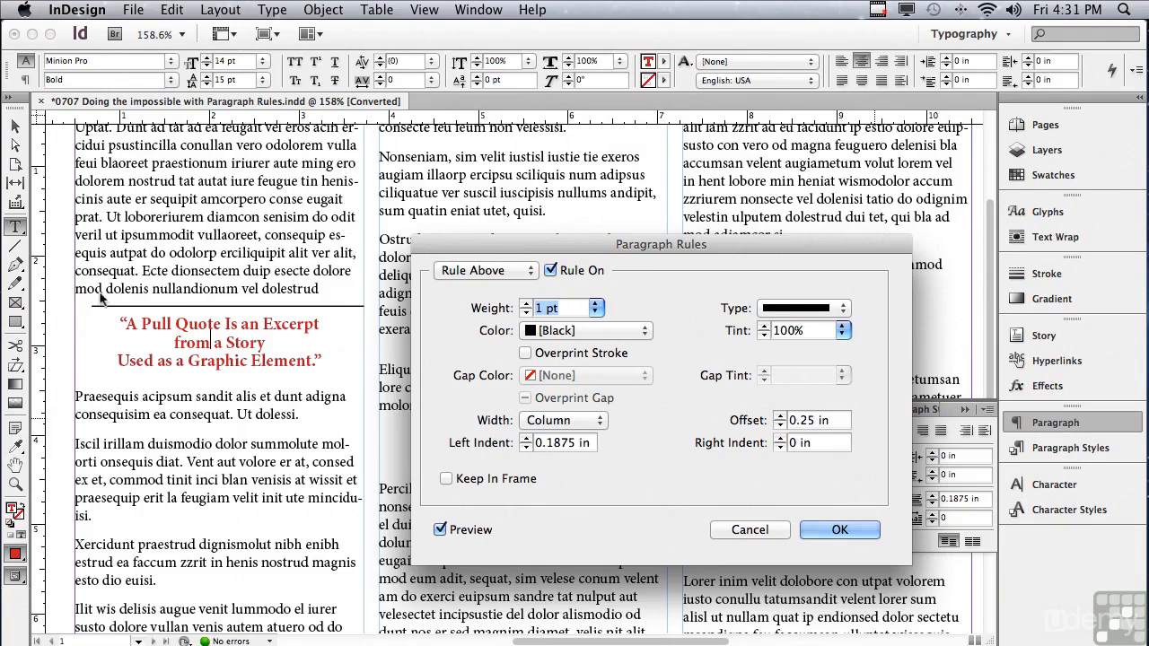
left_click(779, 439)
left_click(779, 438)
left_click(779, 437)
left_click_drag(591, 441, 519, 436)
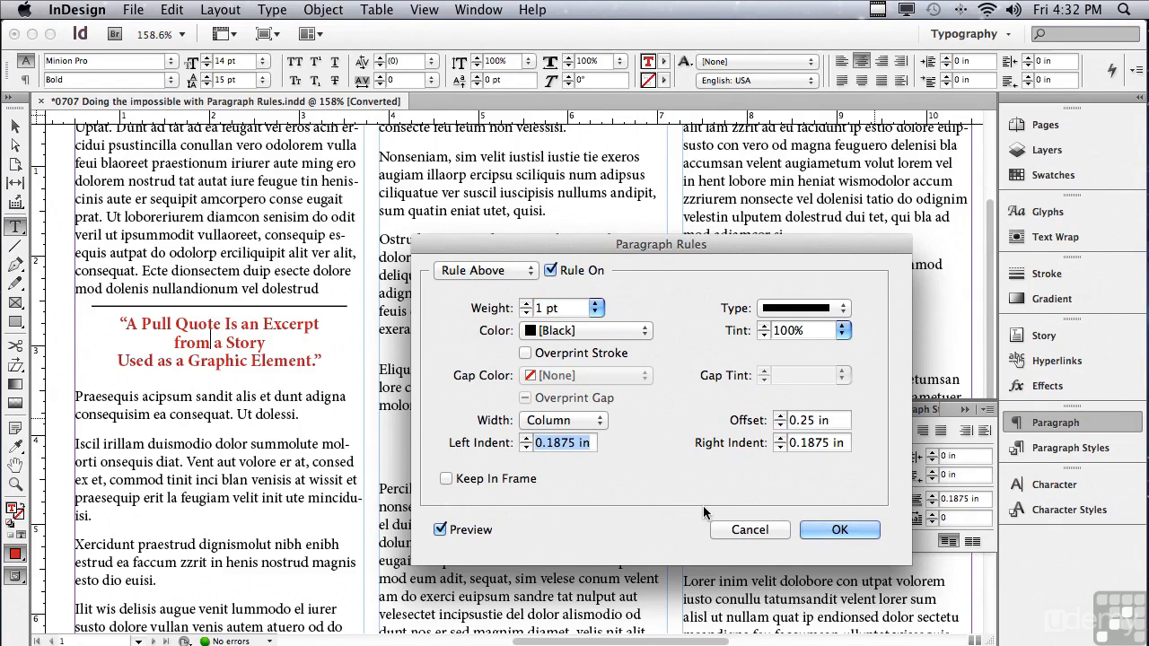
key("super+c")
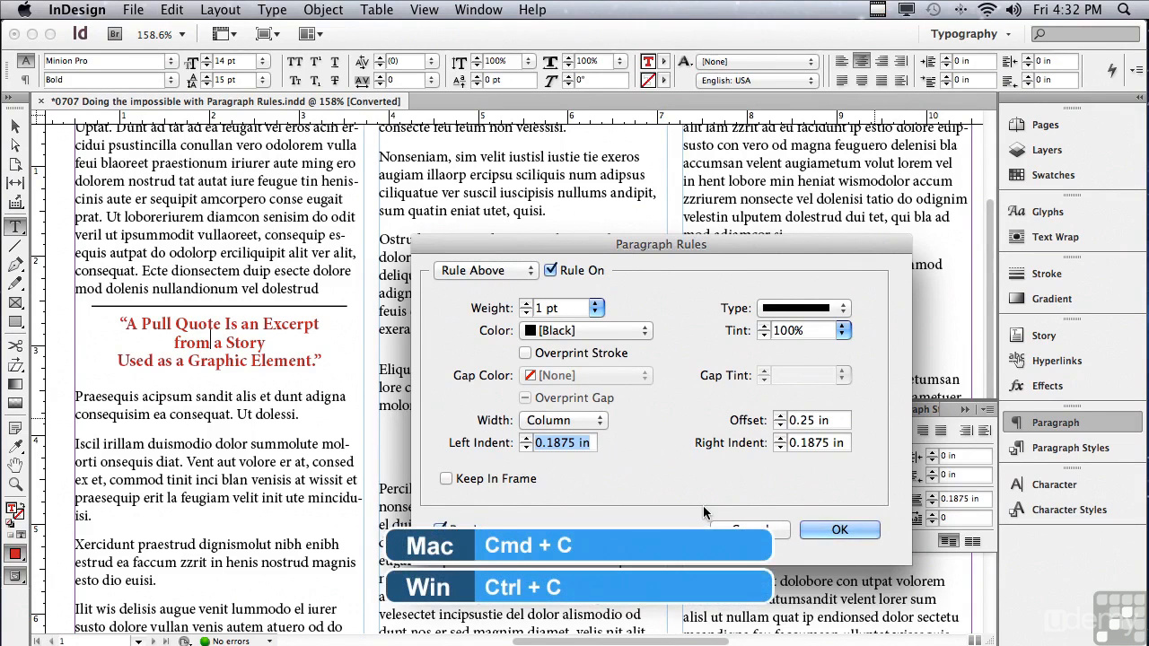
Turn on the Rule Below for the pull quote and set its color to [Black].
left_click(458, 270)
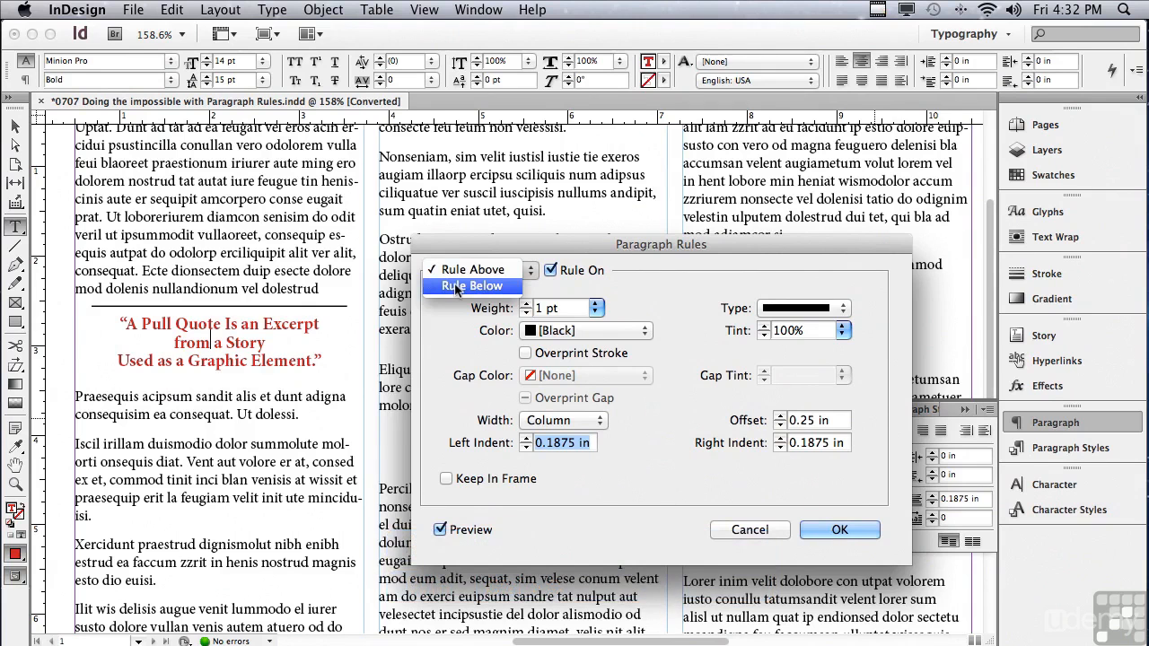
left_click(455, 286)
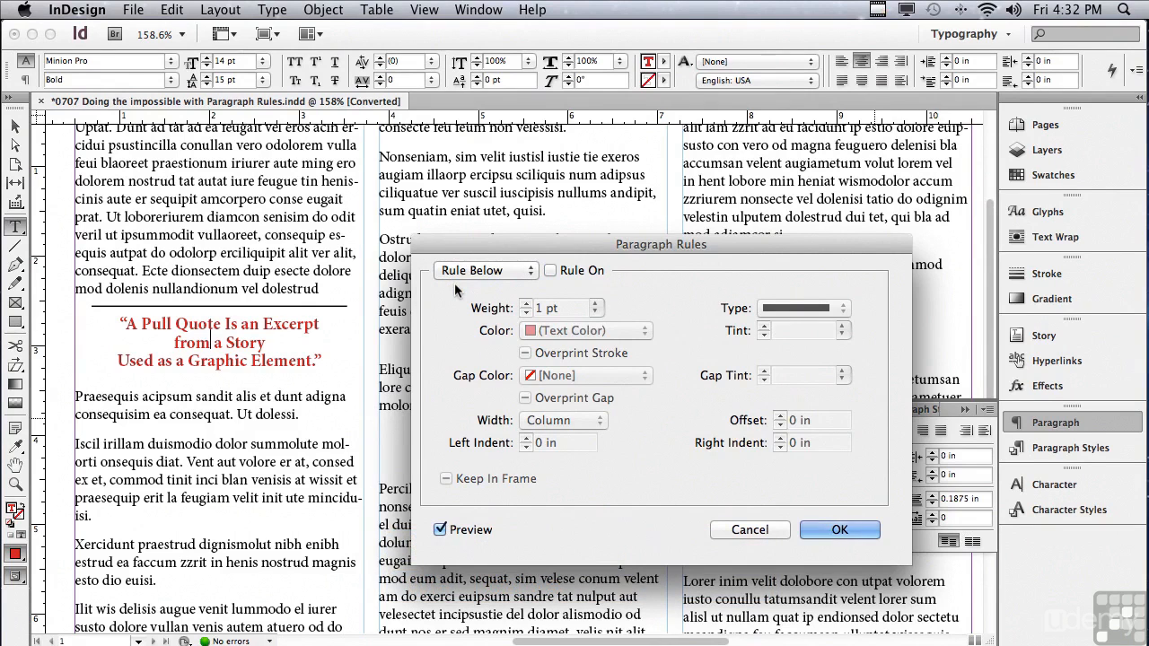
left_click(550, 272)
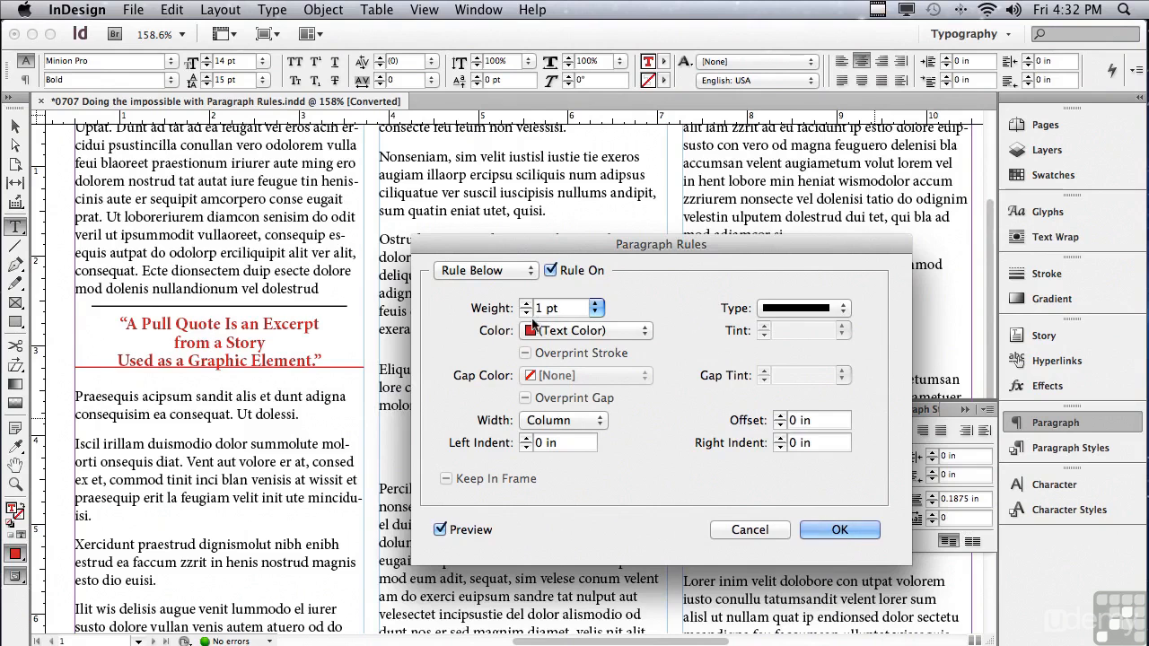
left_click(543, 332)
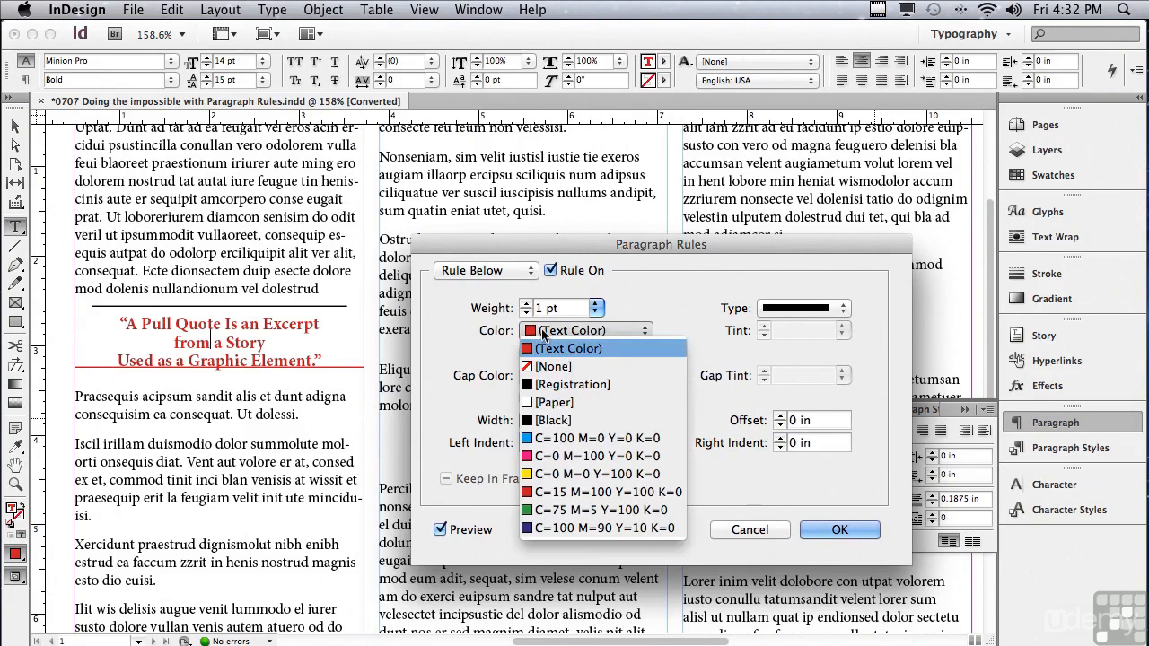
left_click(550, 420)
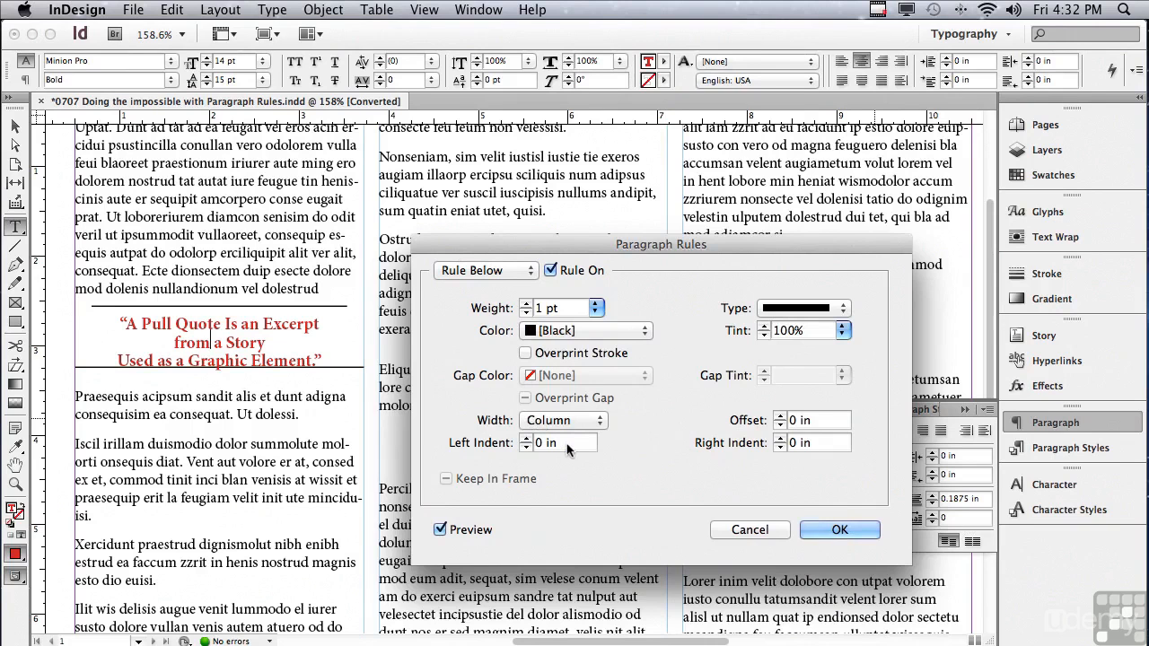
Paste the copied 0.1875 in value into both the left and right indents of the Rule Below.
triple_click(562, 442)
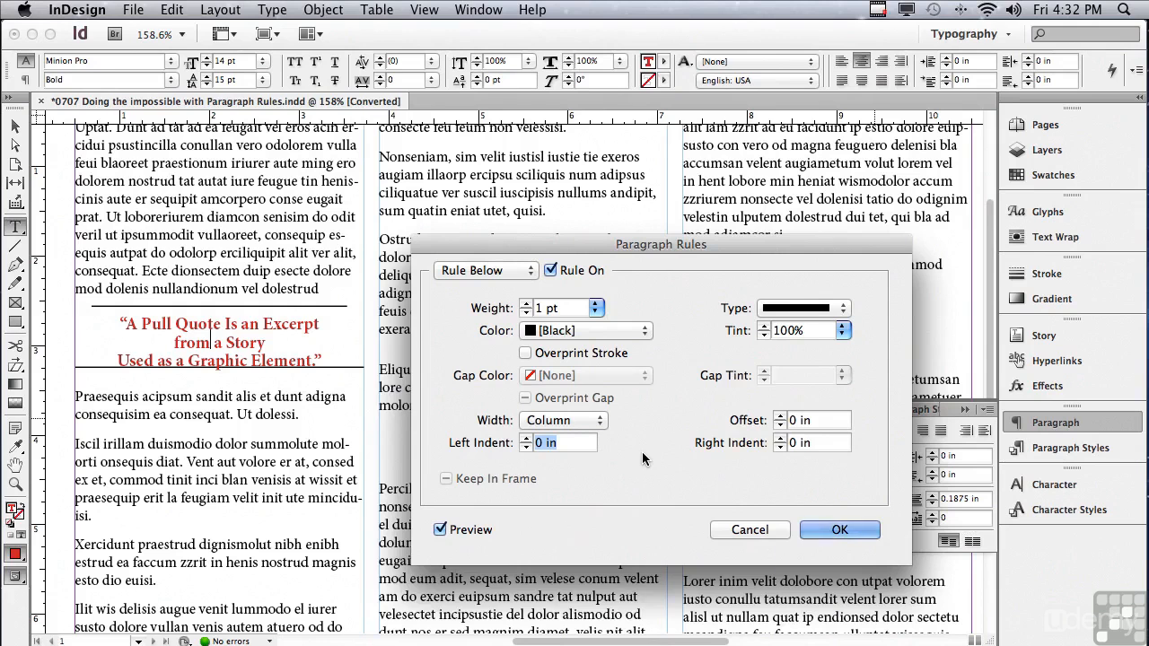
key("super+v")
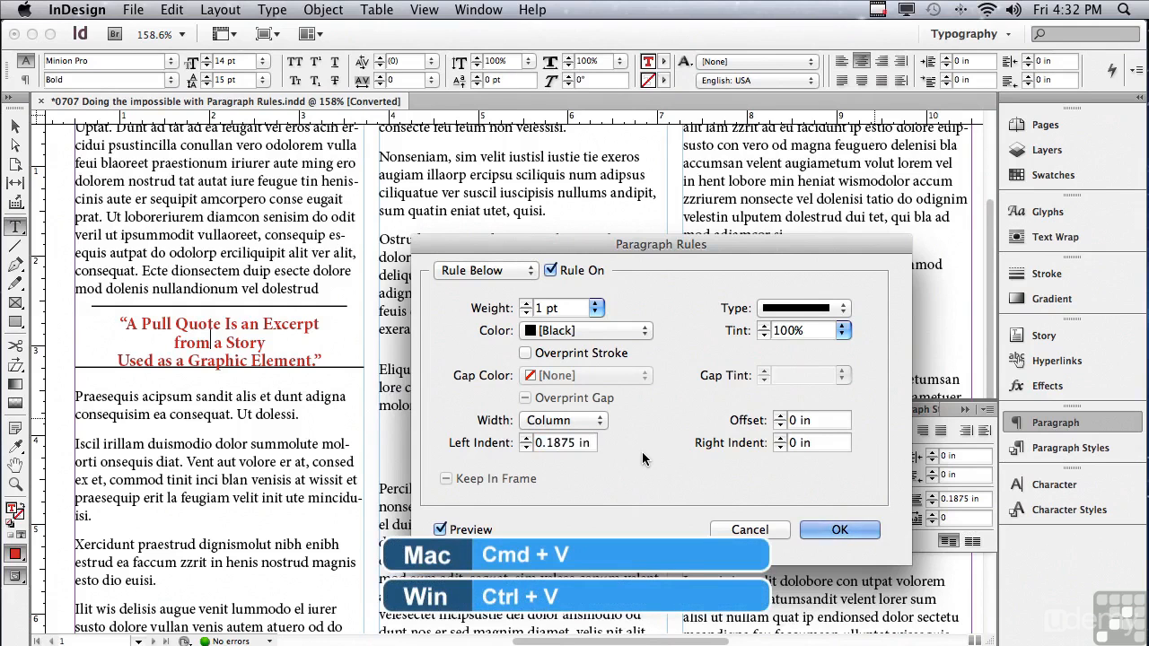
key("Tab")
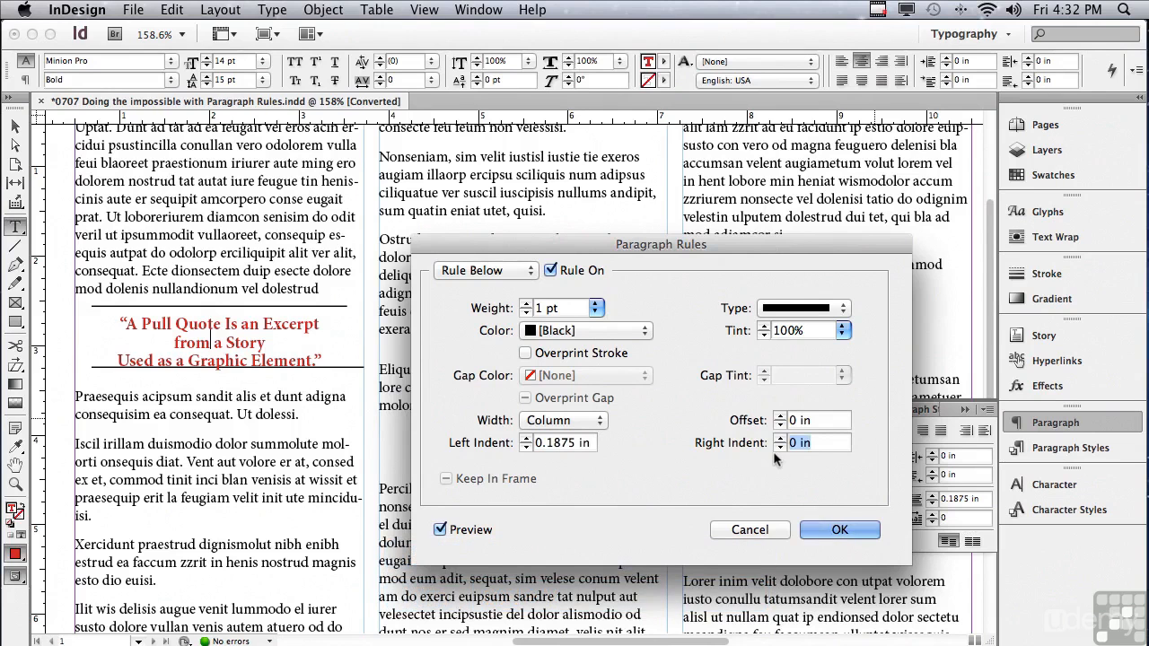
key("super+v")
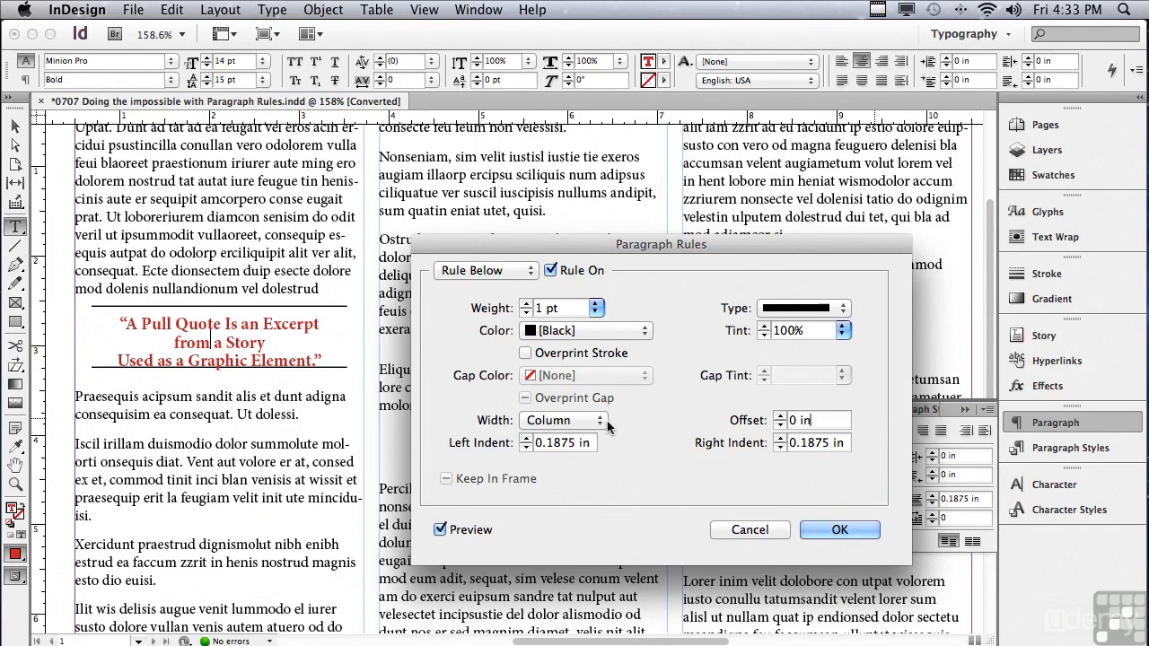
Set the Rule Below offset of the pull quote to 0.125 in and apply the paragraph rules.
left_click(781, 416)
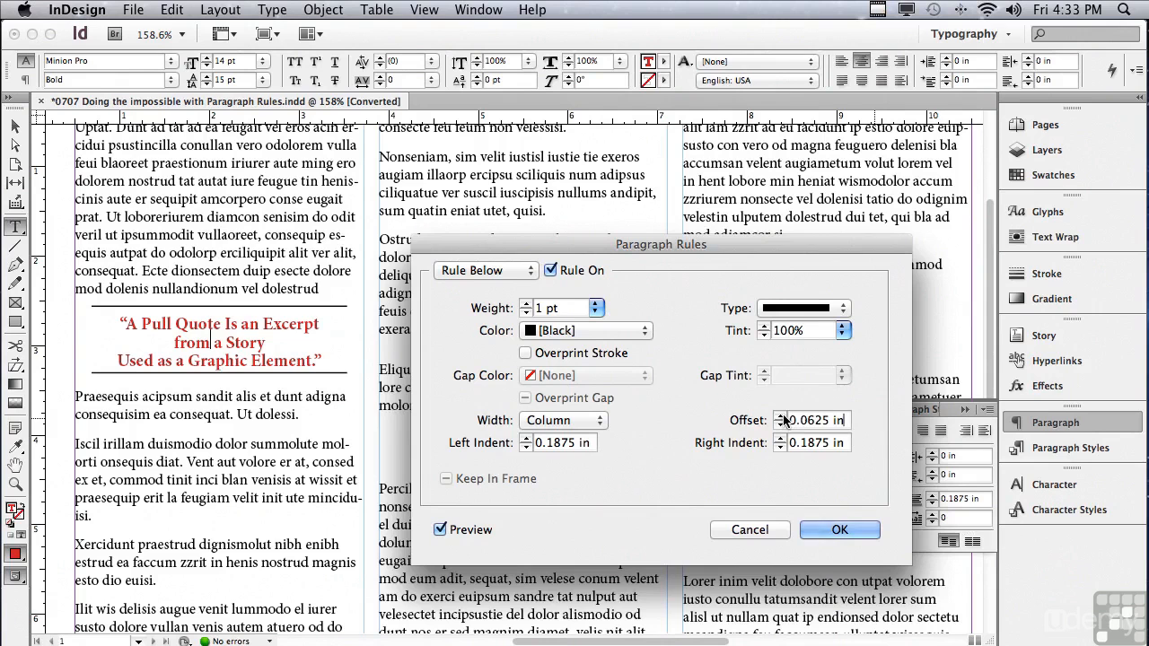
left_click(780, 416)
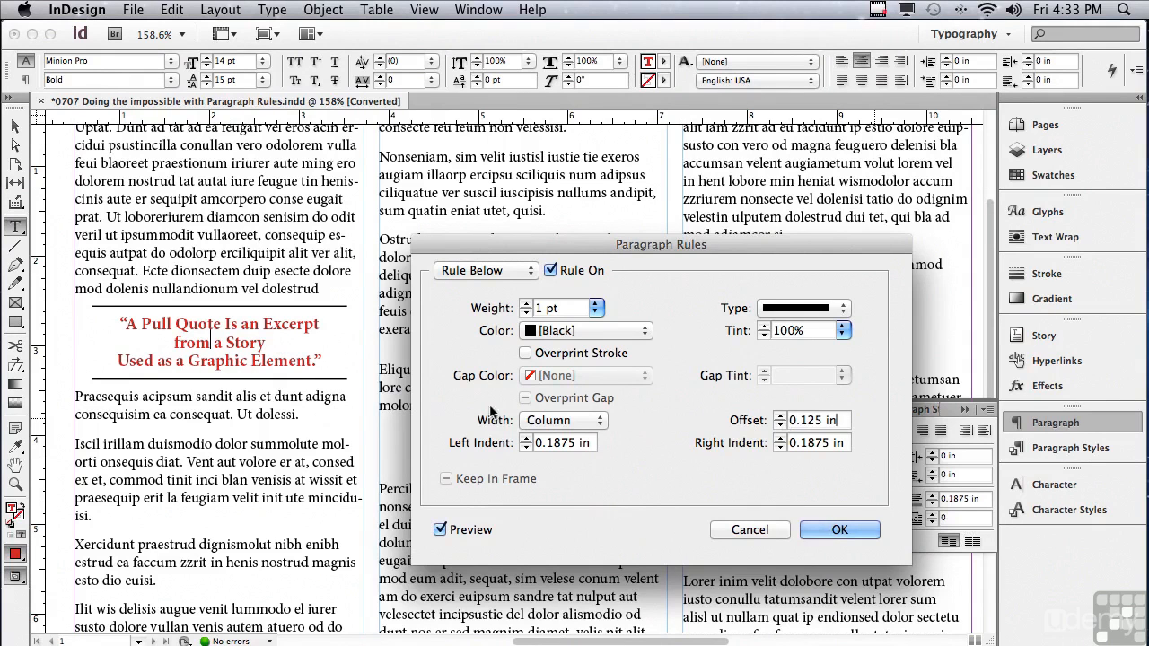
left_click(815, 531)
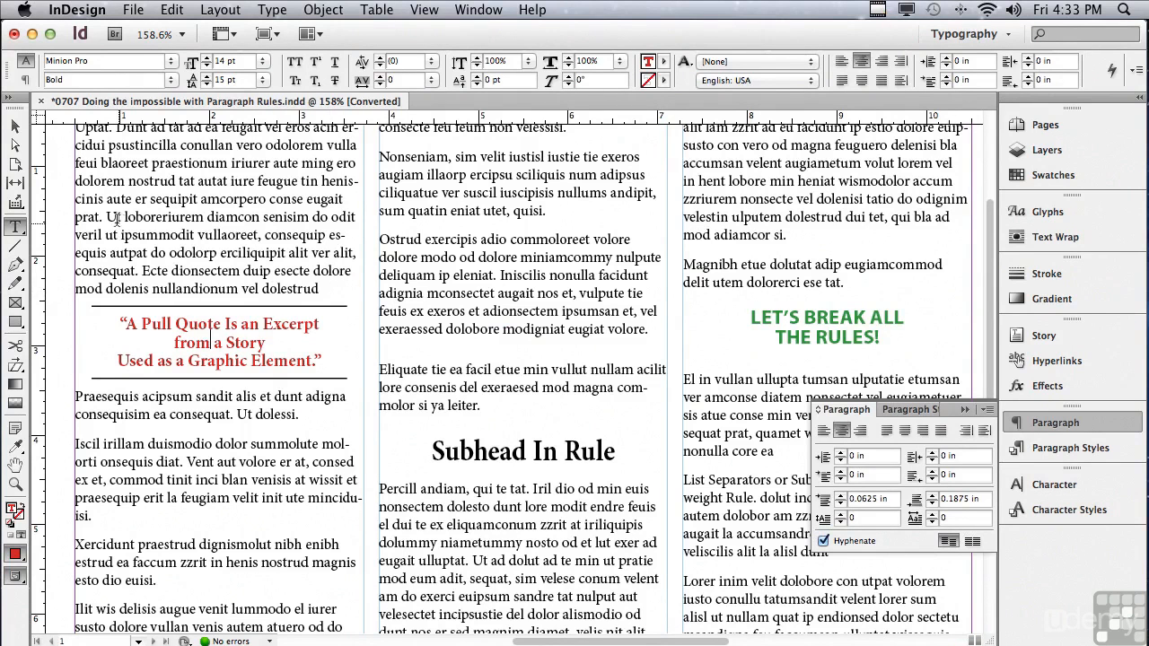
Test how the pull quote's rules follow the text by adding a paragraph break before "Ut loboreriurem" and removing it.
left_click(267, 286)
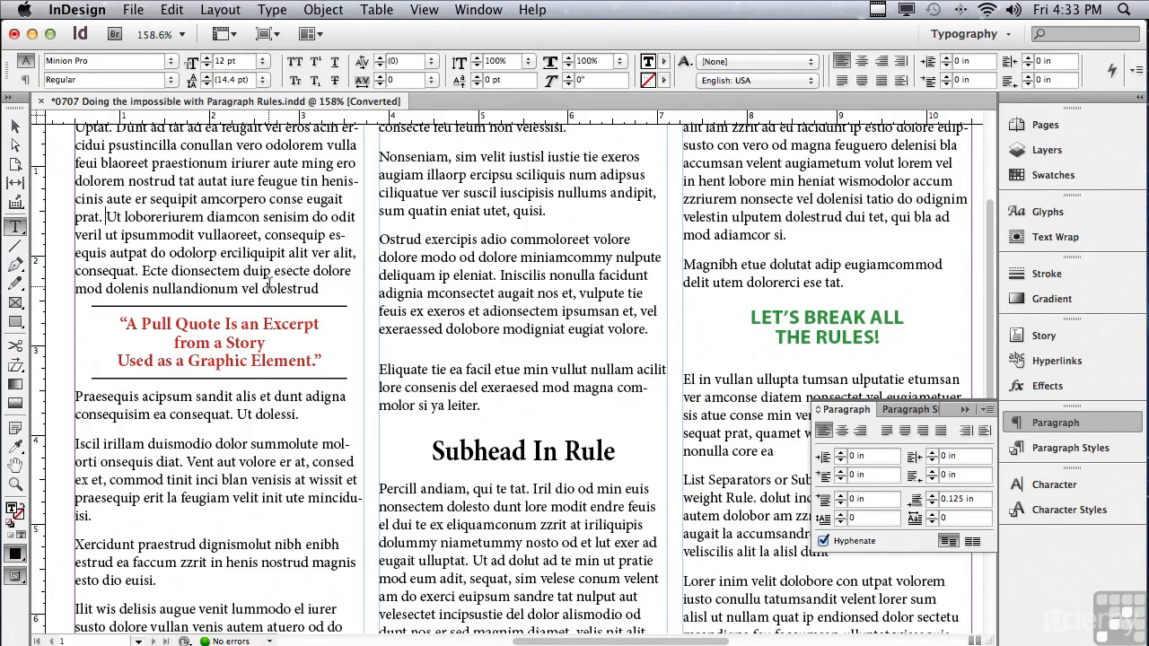
key("Return")
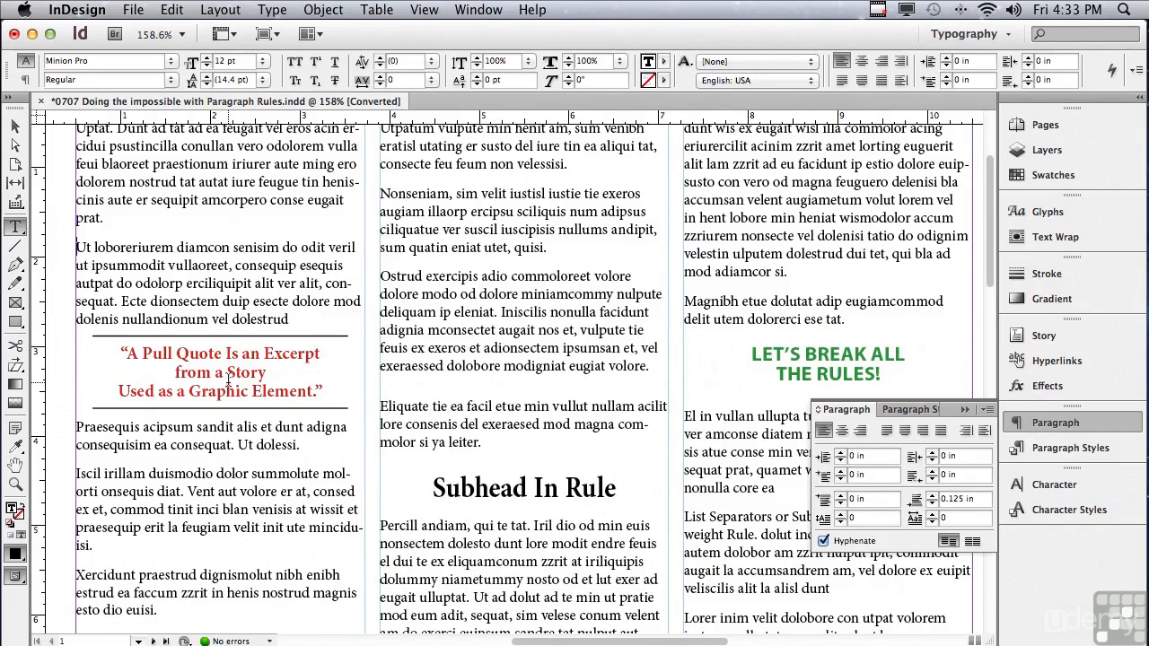
key("BackSpace")
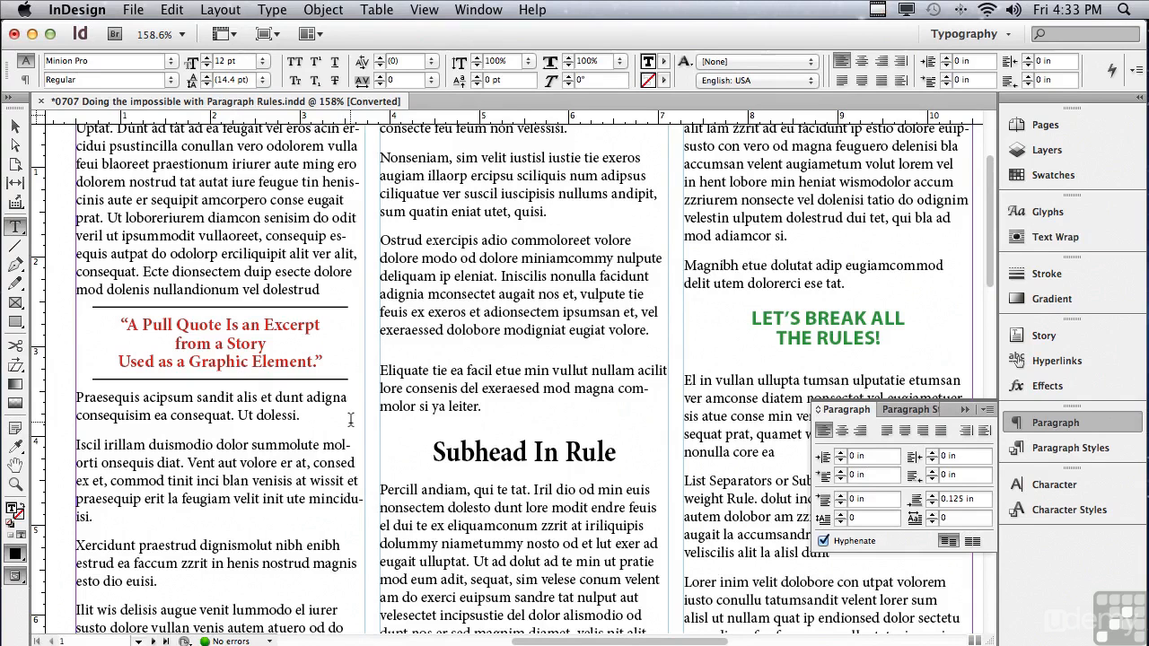
Turn on the Rule Below for the "Subhead In Rule" paragraph and move the Paragraph Rules dialog clear of the subhead.
left_click(514, 453)
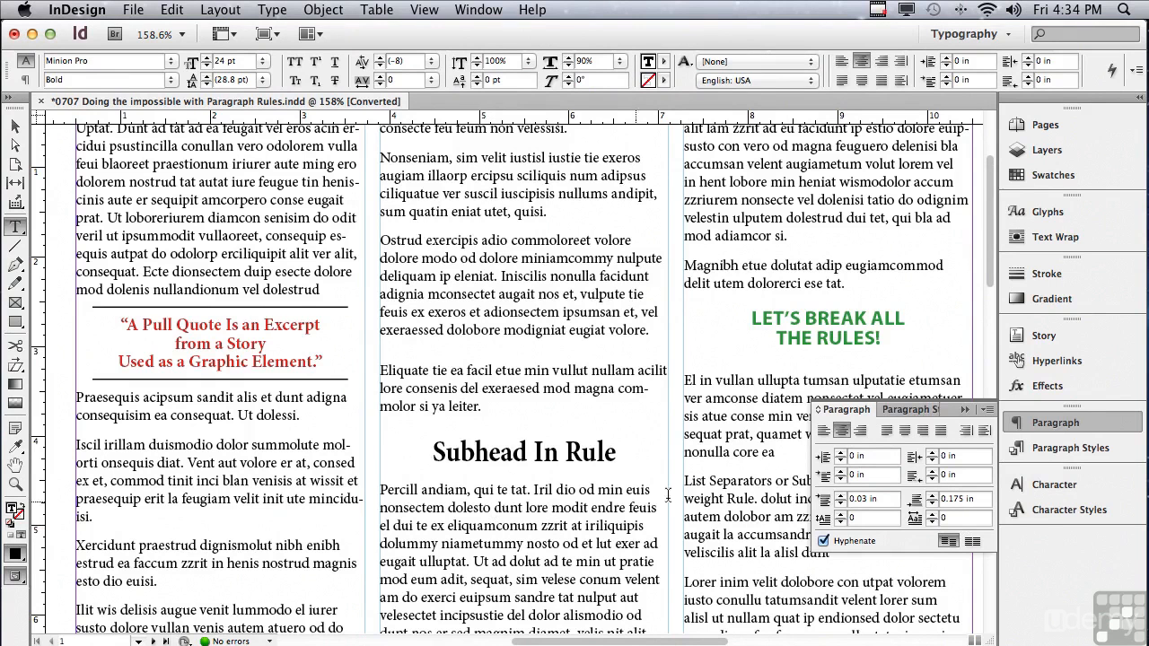
left_click(985, 411)
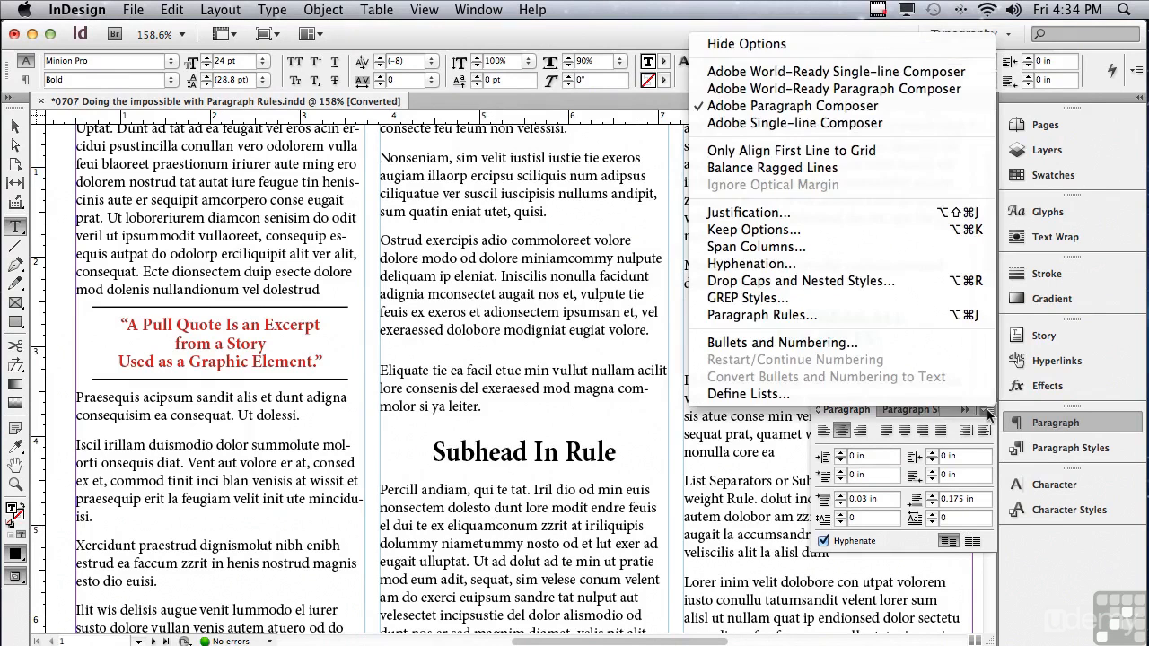
left_click(886, 313)
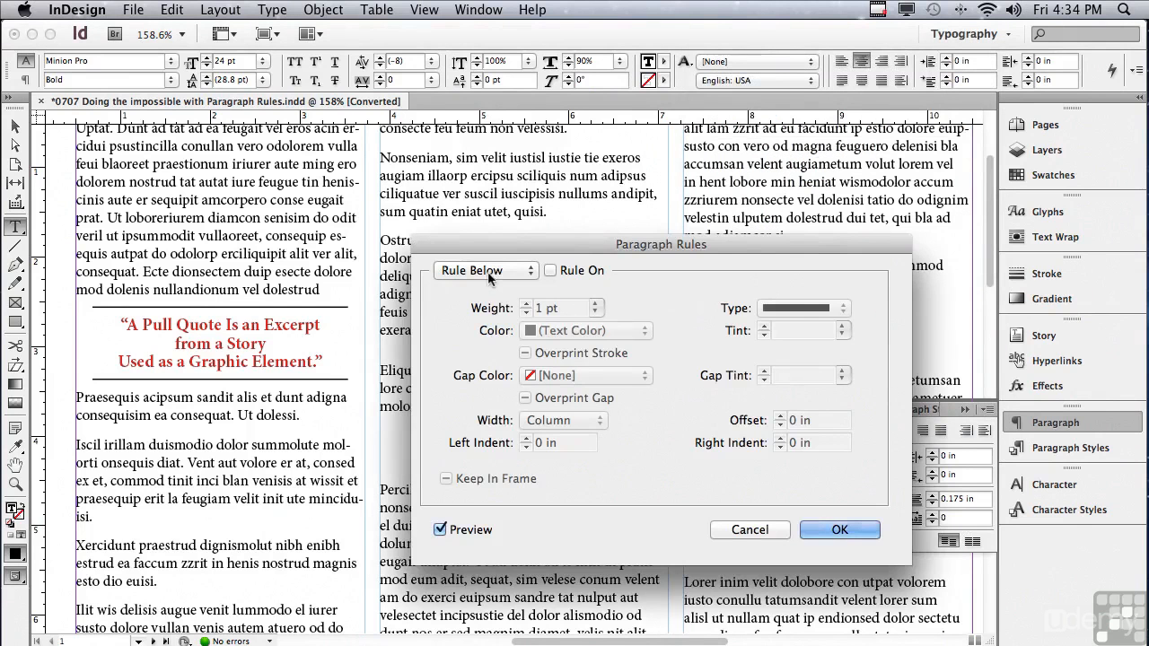
left_click(489, 271)
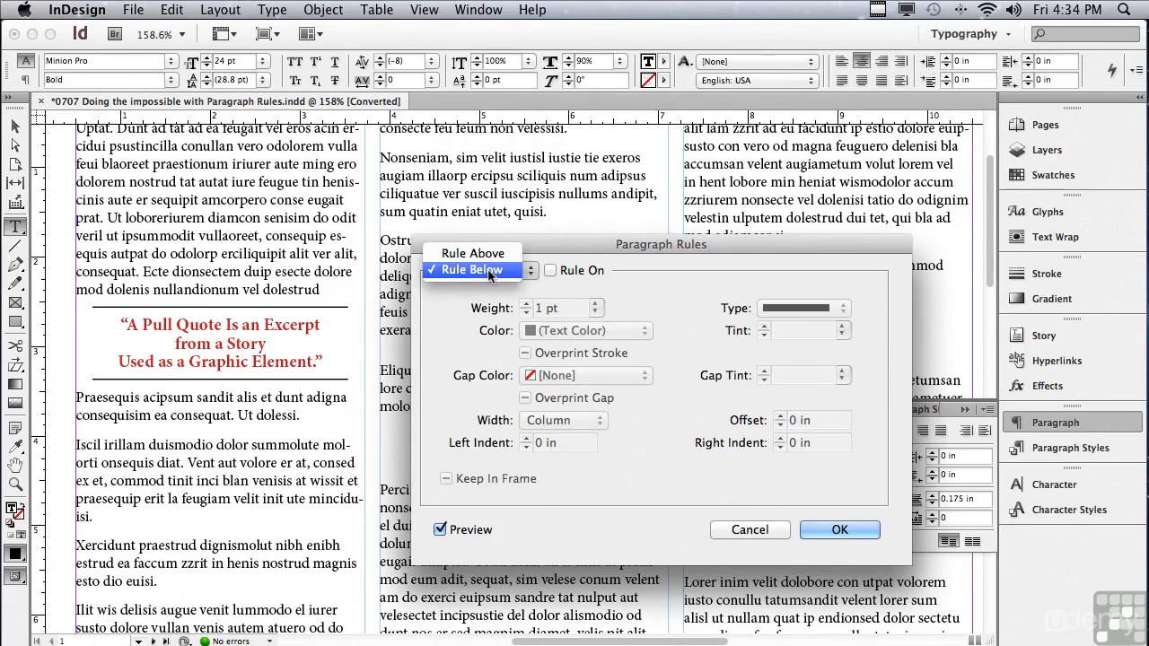
left_click(490, 273)
left_click(550, 270)
left_click_drag(491, 251, 746, 263)
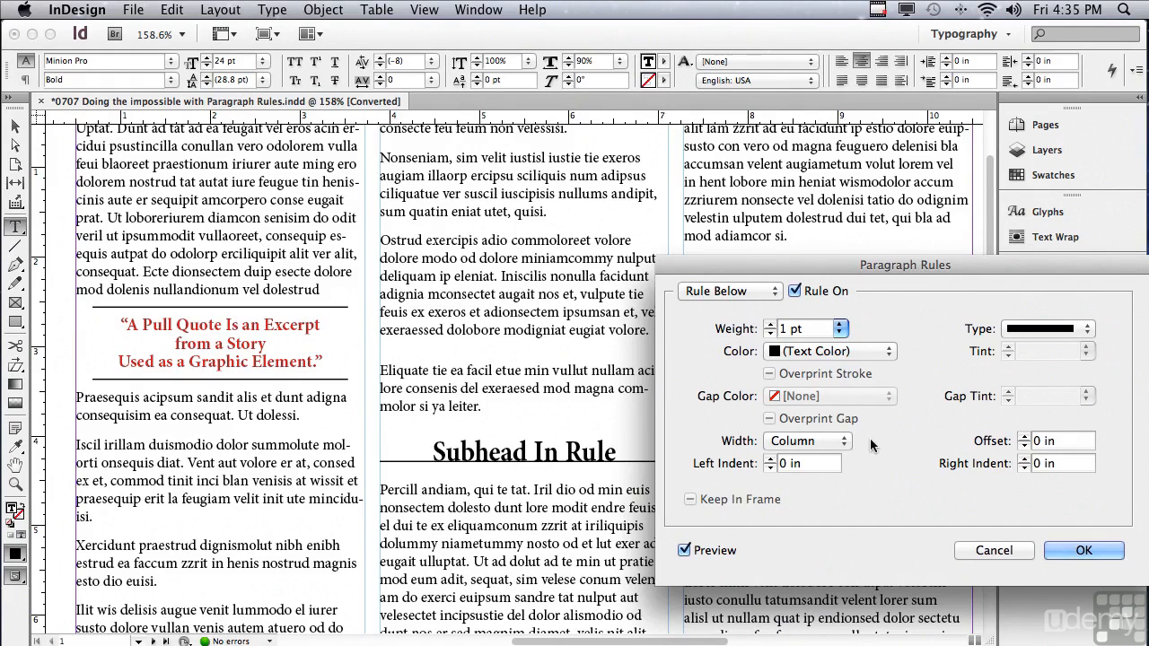
Set the subhead's Rule Below weight to 28 pt and its color to C=15 M=100 Y=100 K=0.
left_click_drag(805, 327, 748, 324)
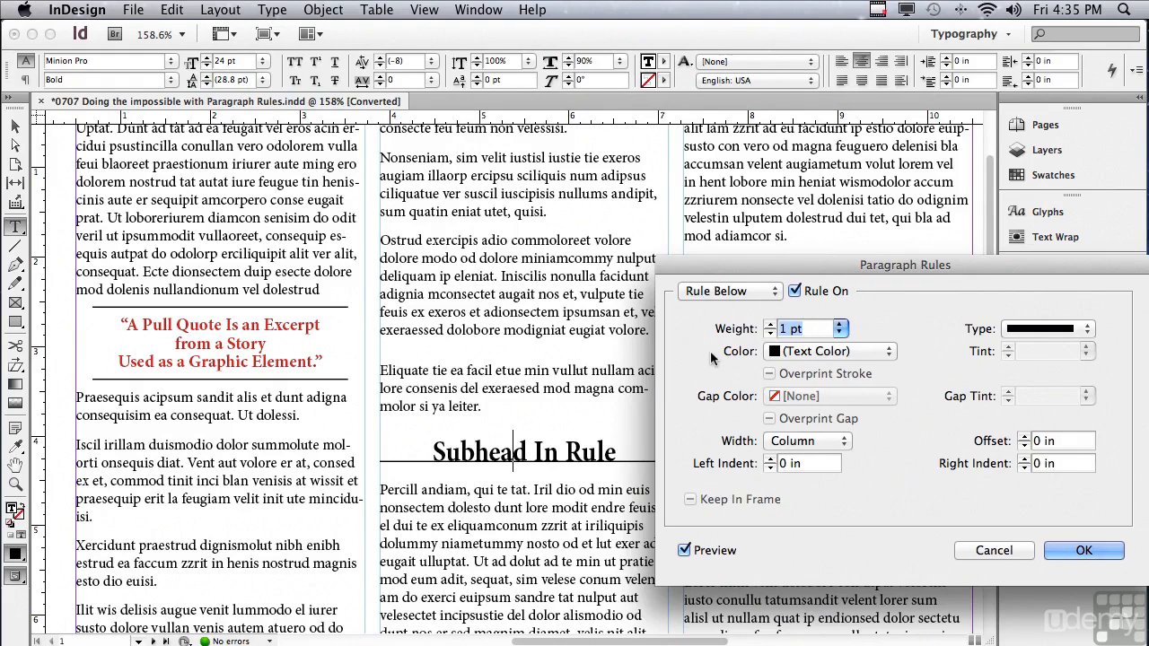
type("28")
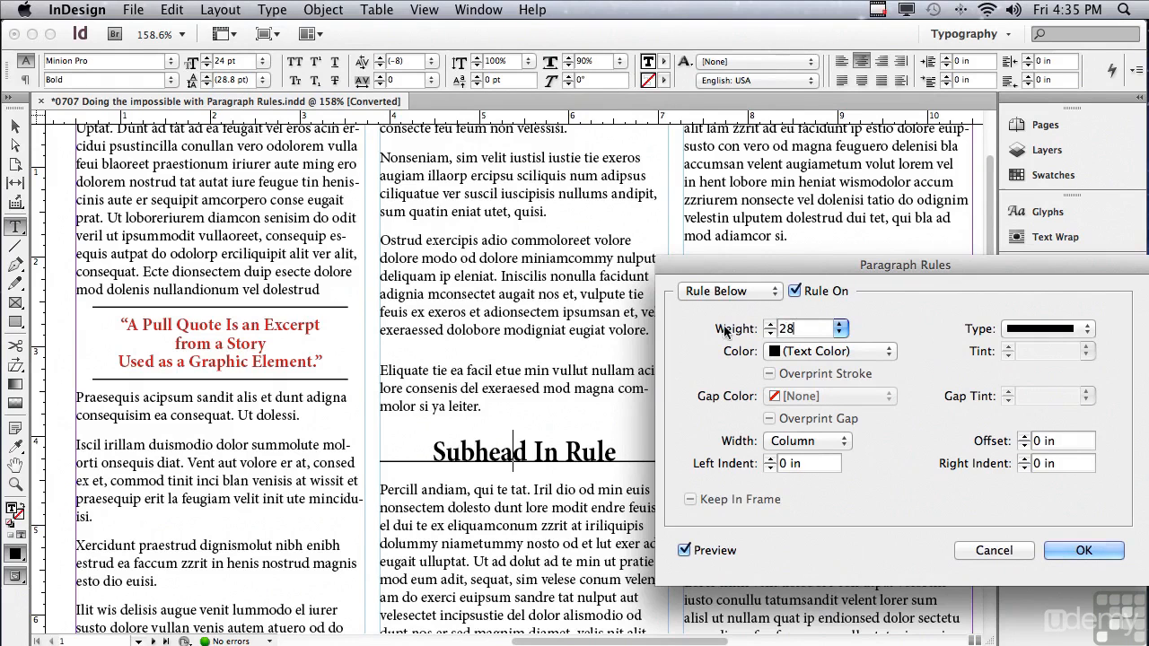
key("Tab")
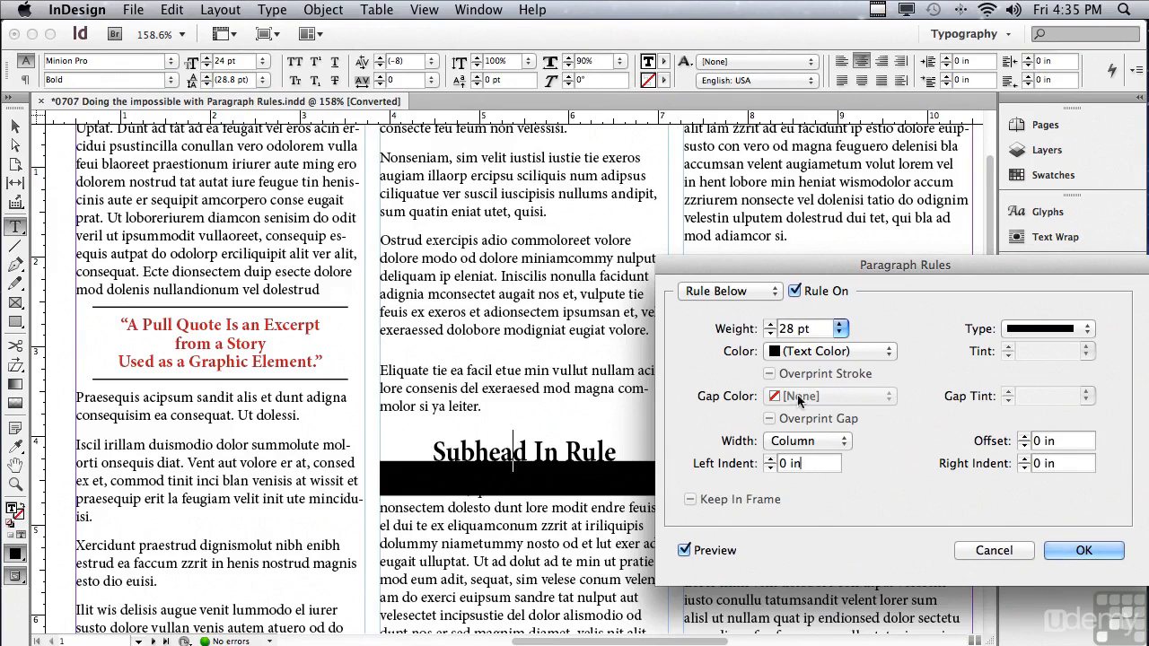
left_click(798, 355)
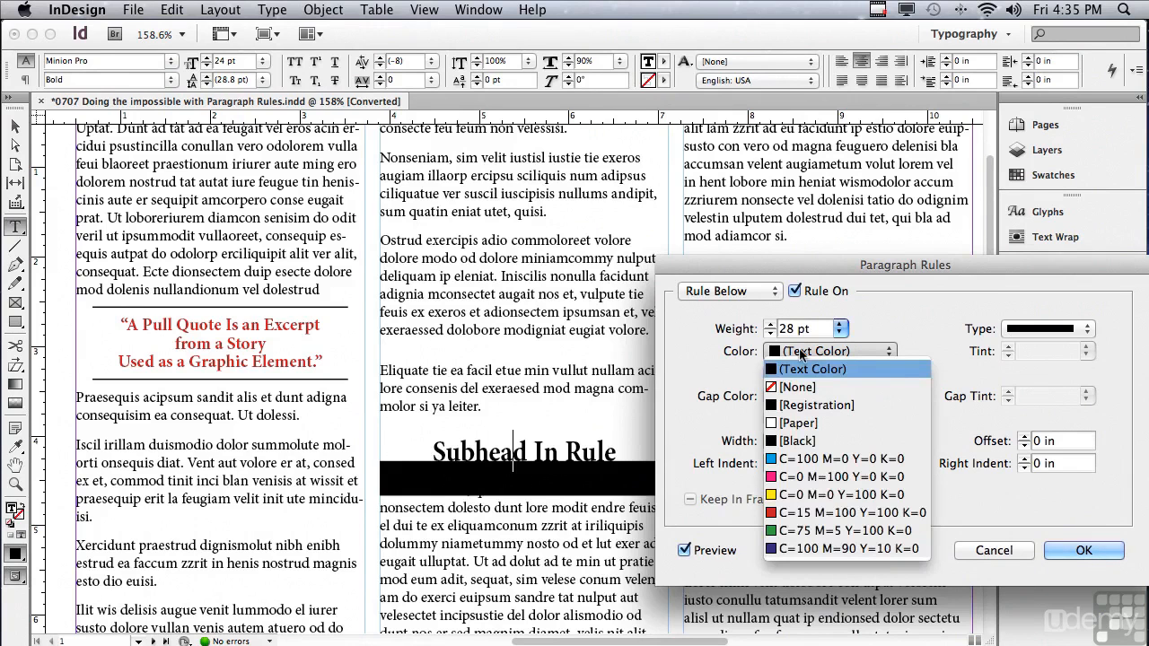
left_click(799, 512)
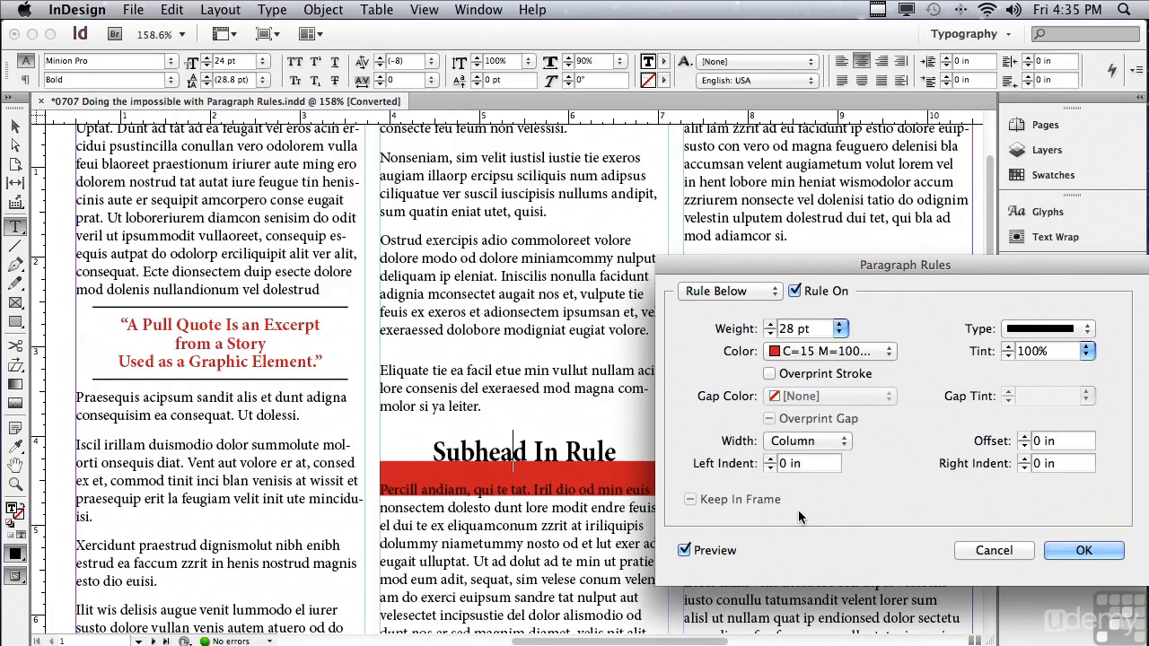
Raise the red rule behind the subhead text with an offset of -0.3125 in.
left_click(1023, 445)
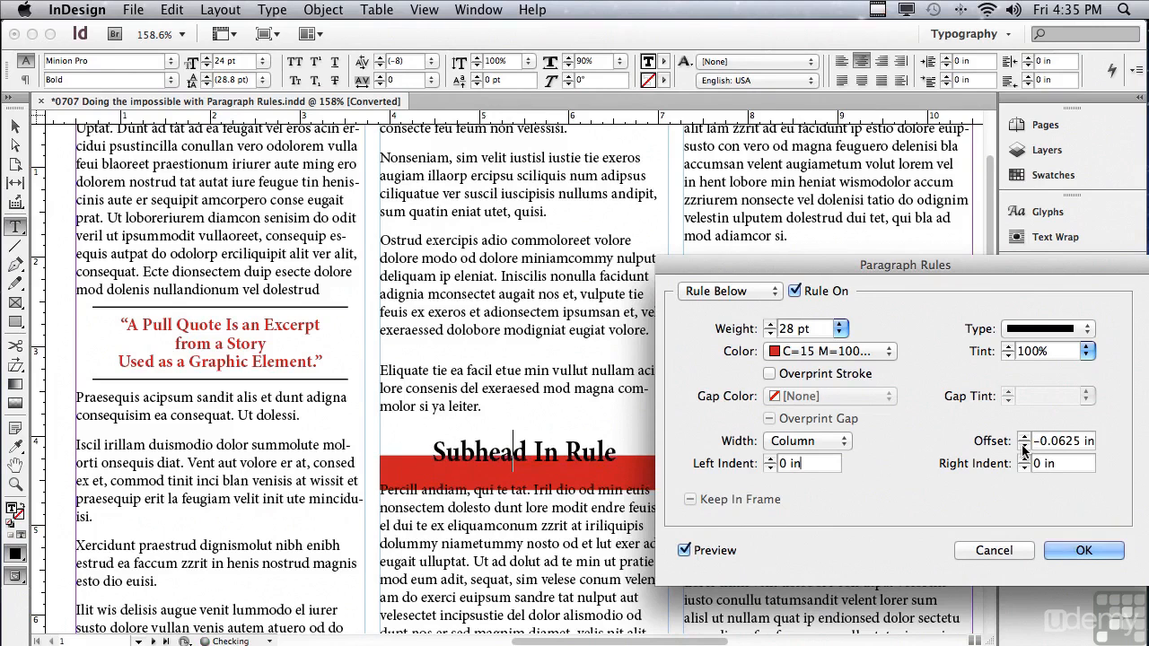
left_click(1023, 446)
left_click(1023, 446)
left_click(1023, 446)
left_click(1022, 446)
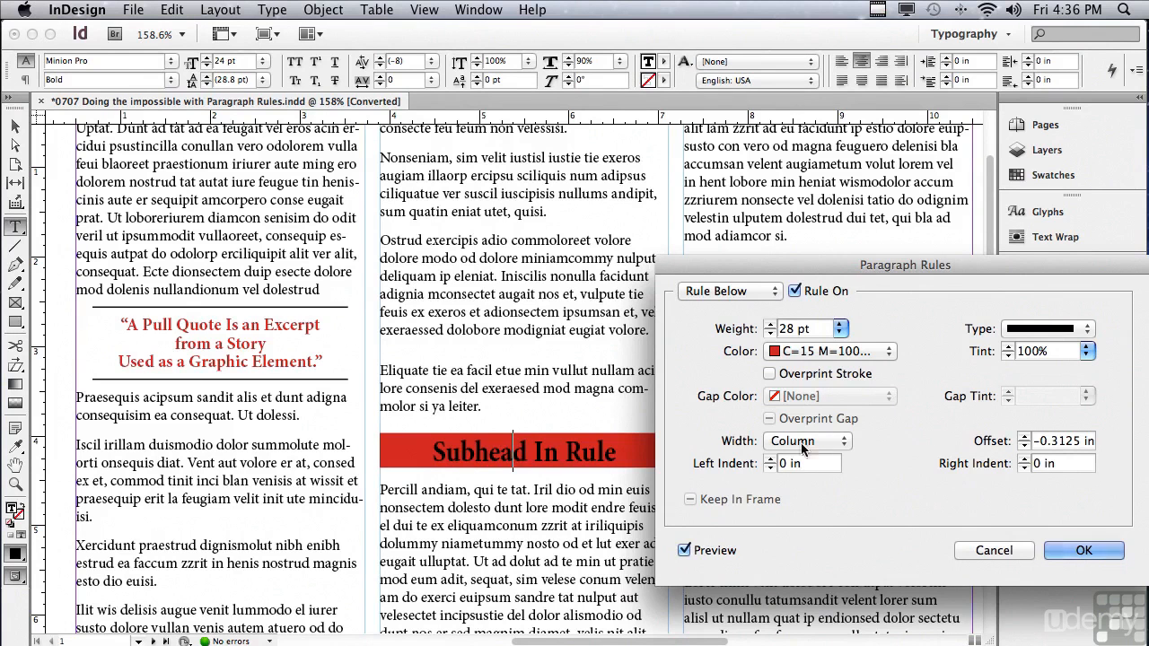
Set the subhead rule's width to Text with left and right indents of -0.125 in, and apply it.
left_click(790, 442)
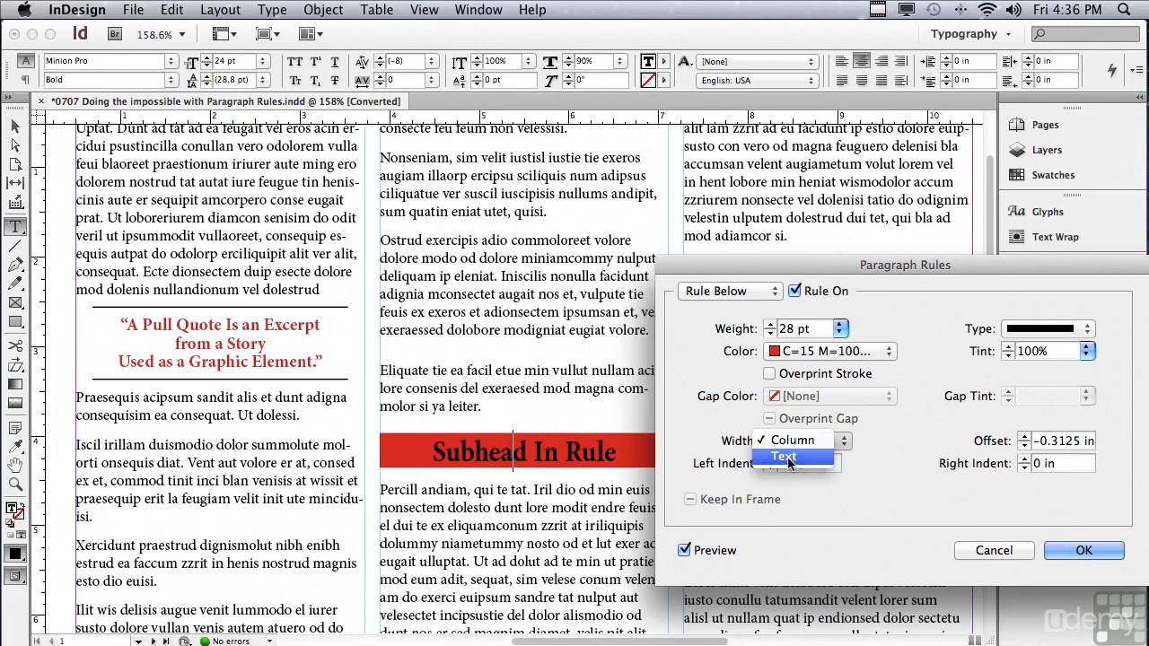
left_click(789, 458)
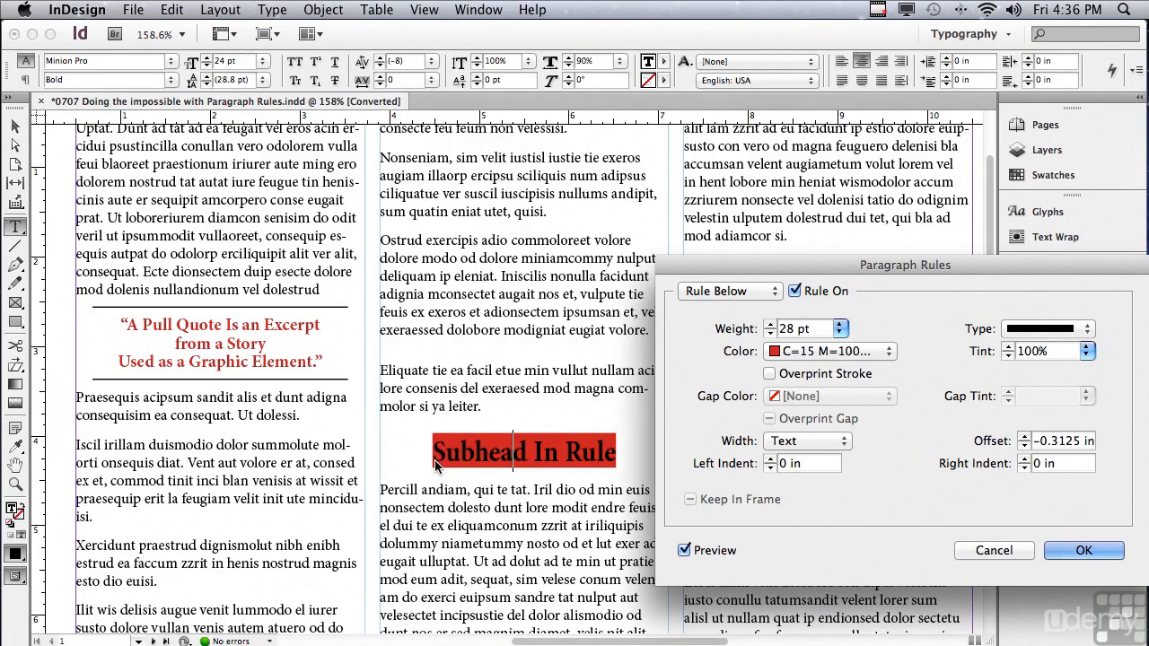
left_click(769, 469)
left_click(769, 468)
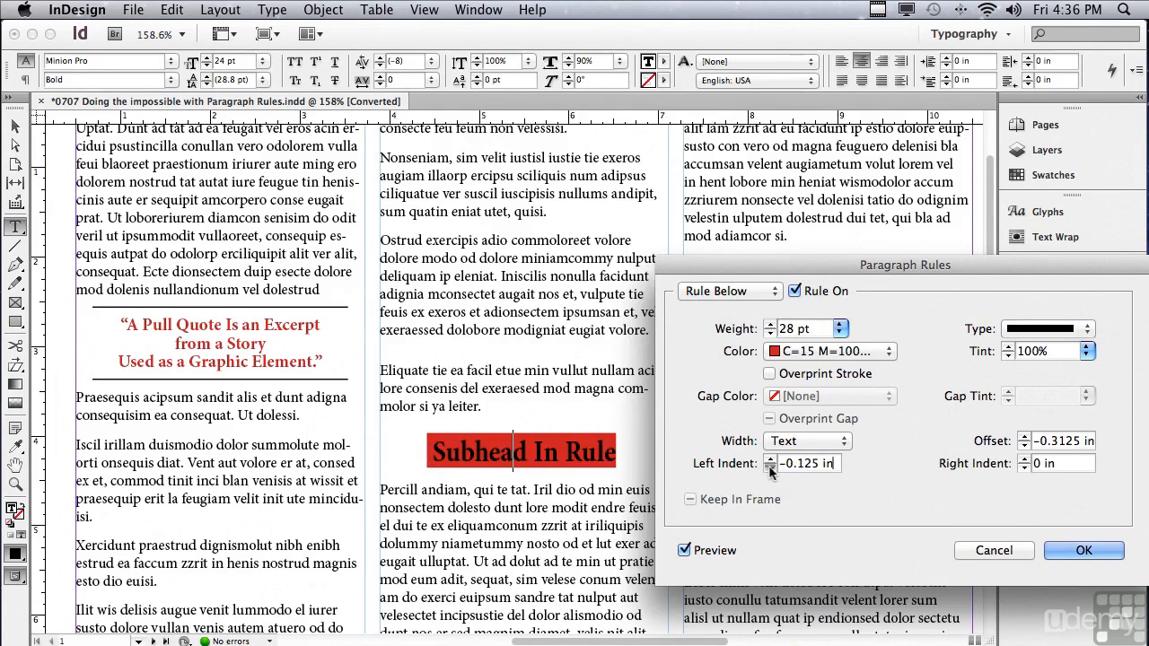
left_click(1024, 469)
left_click(1024, 467)
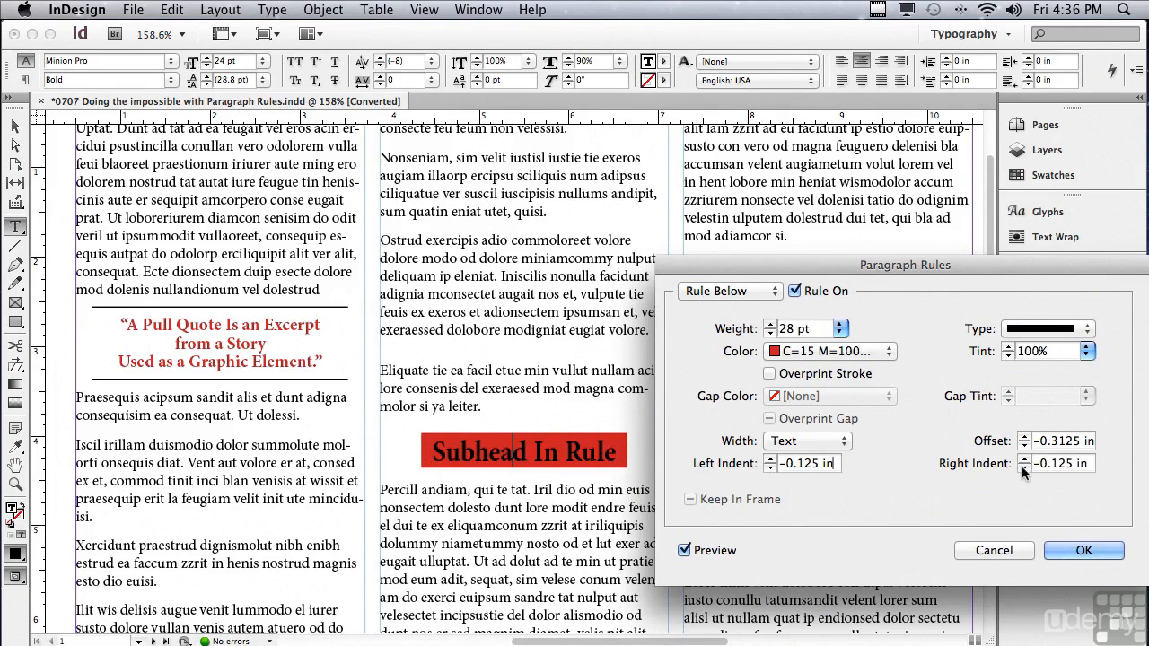
left_click(1055, 548)
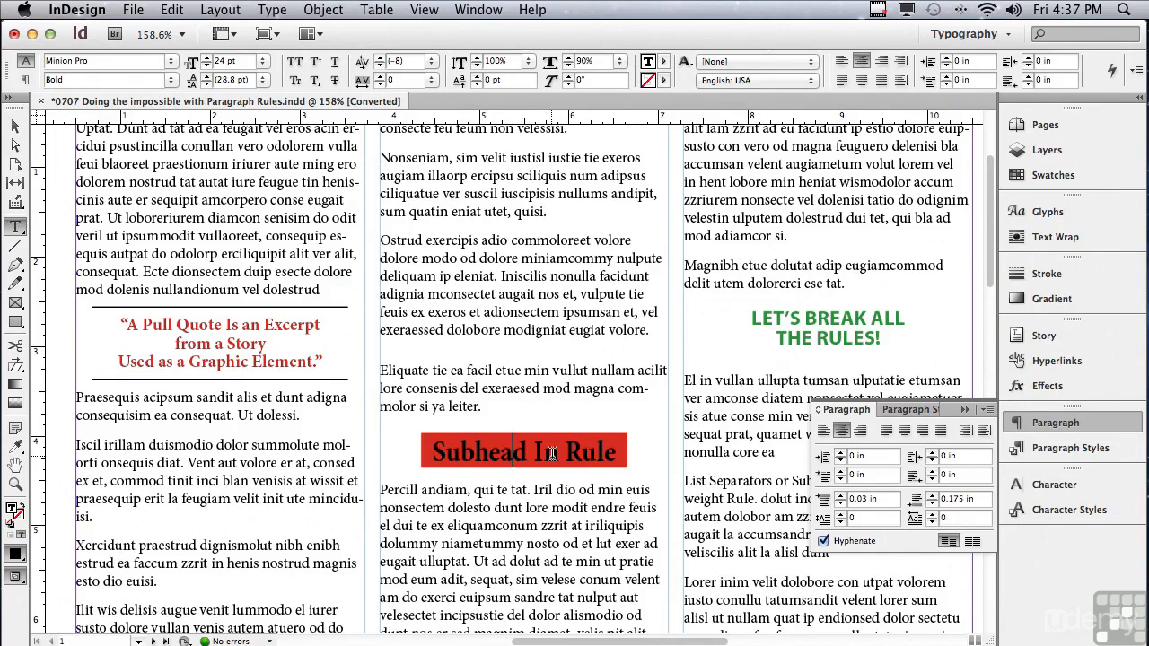
Turn on the Rule Below for the green "Let's Break All the Rules!" heading in the third column.
left_click(842, 341)
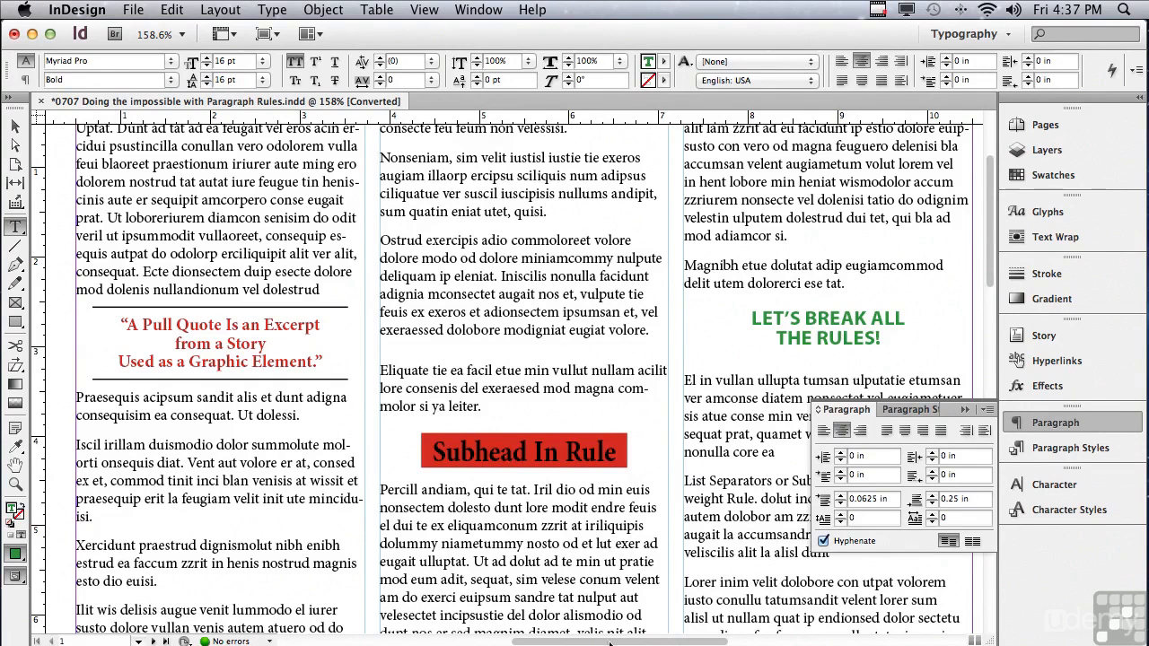
left_click_drag(609, 640, 691, 635)
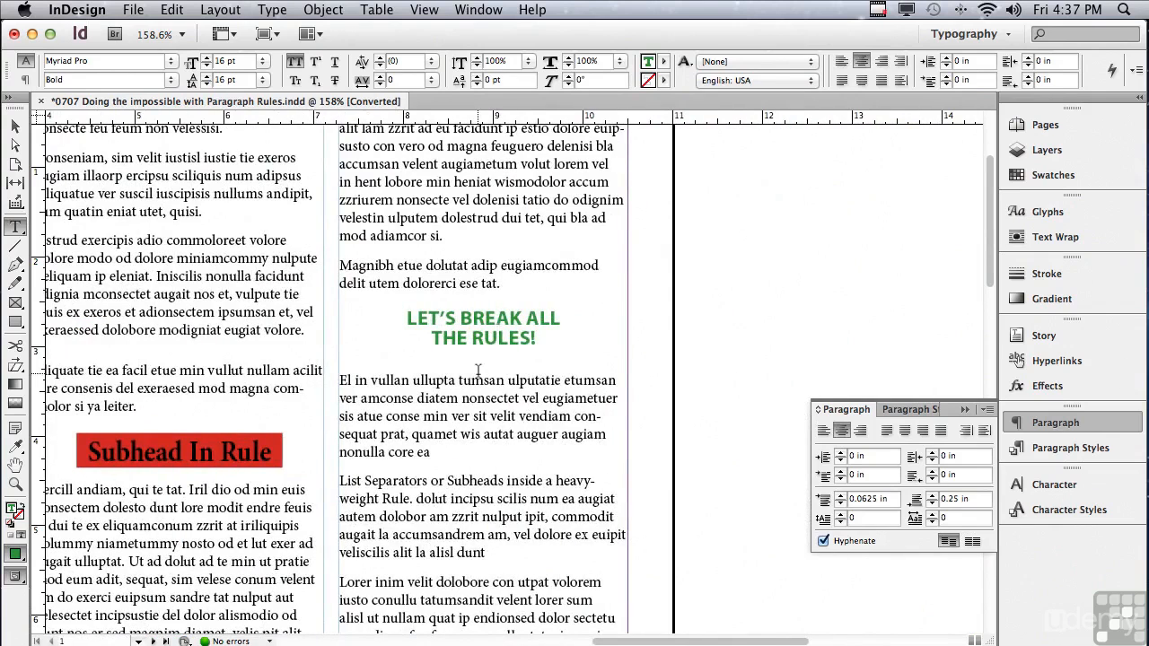
left_click(987, 409)
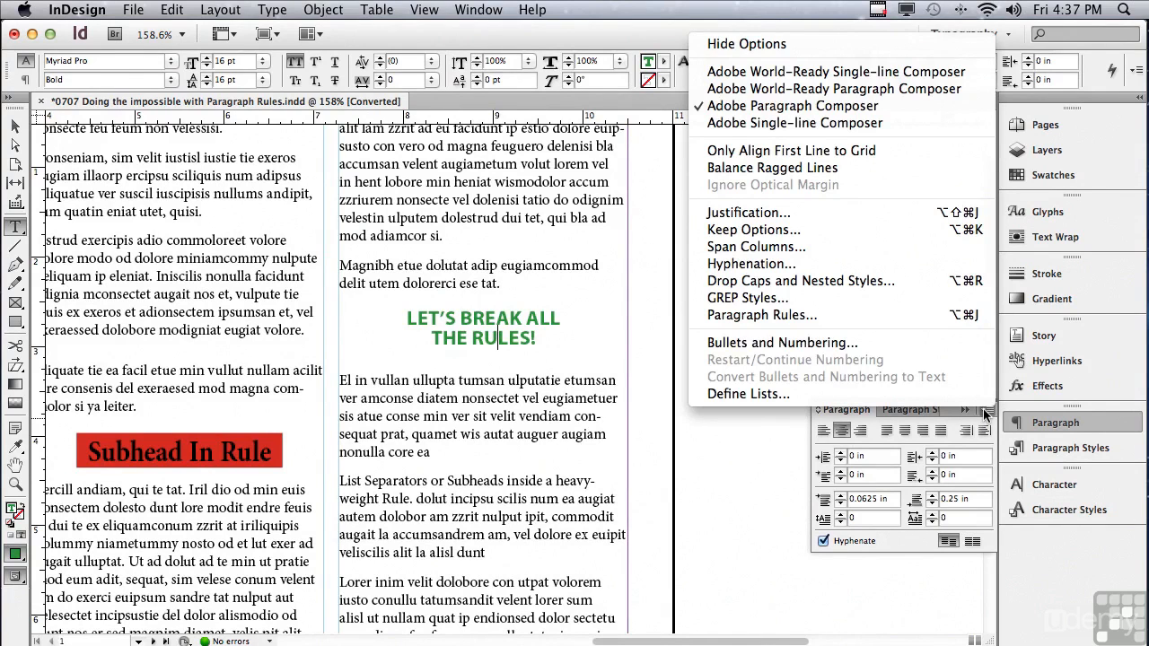
left_click(869, 316)
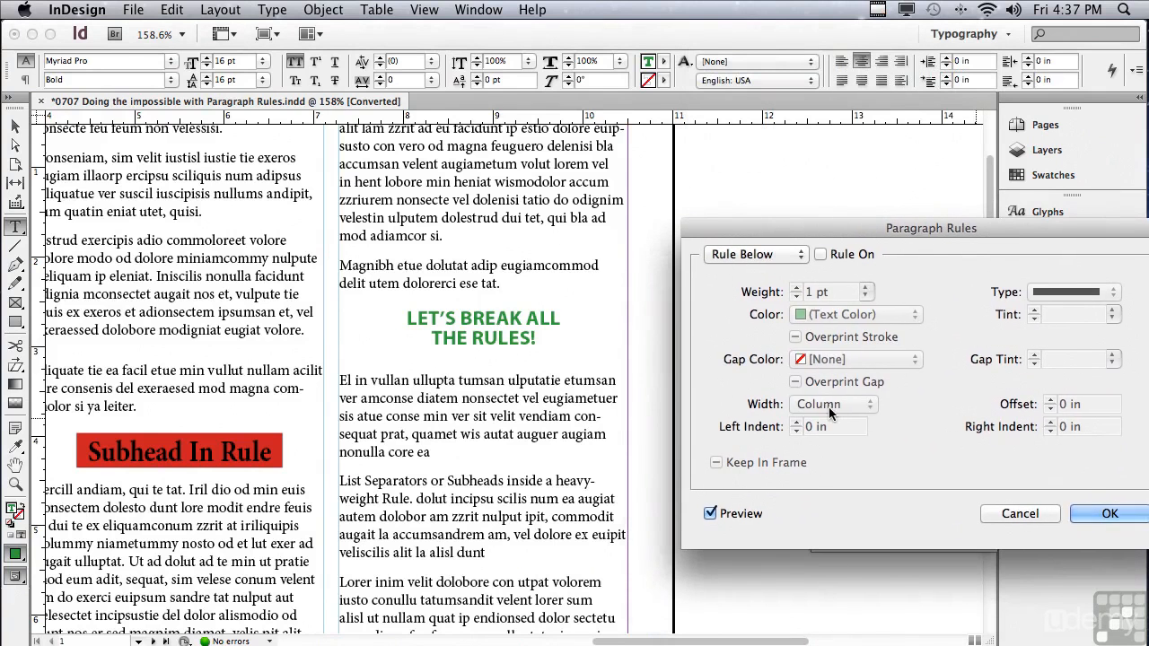
left_click(820, 254)
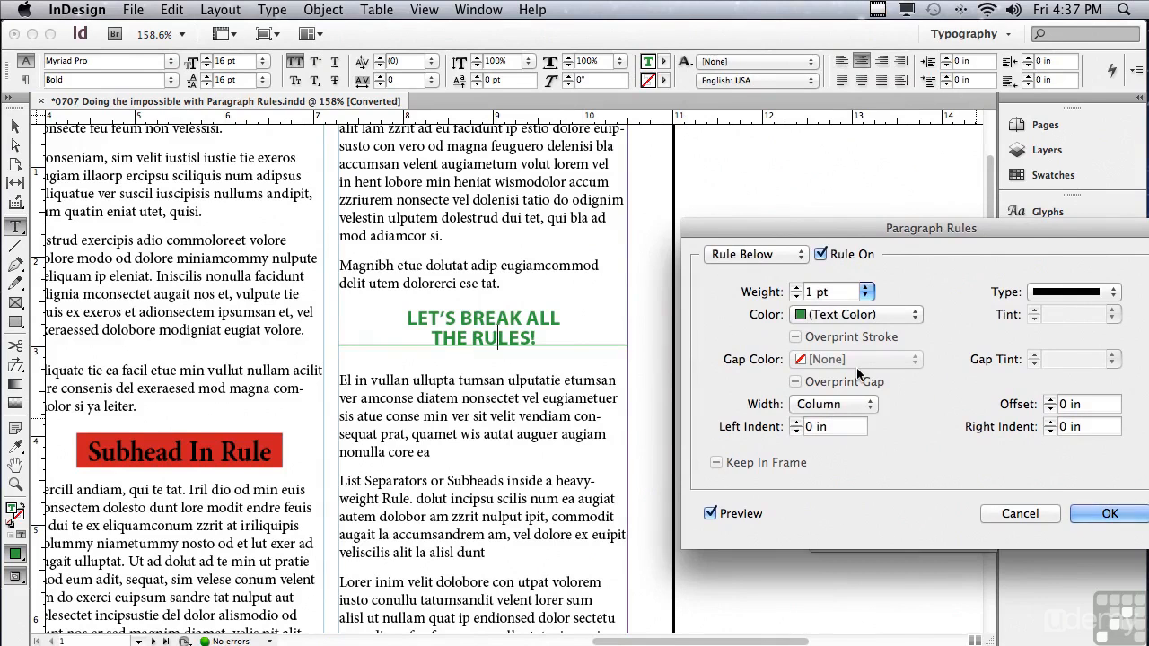
Set the green heading's Rule Below weight to 20 pt and its color to C=100 M=90 Y=10 K=0.
left_click_drag(844, 293, 790, 299)
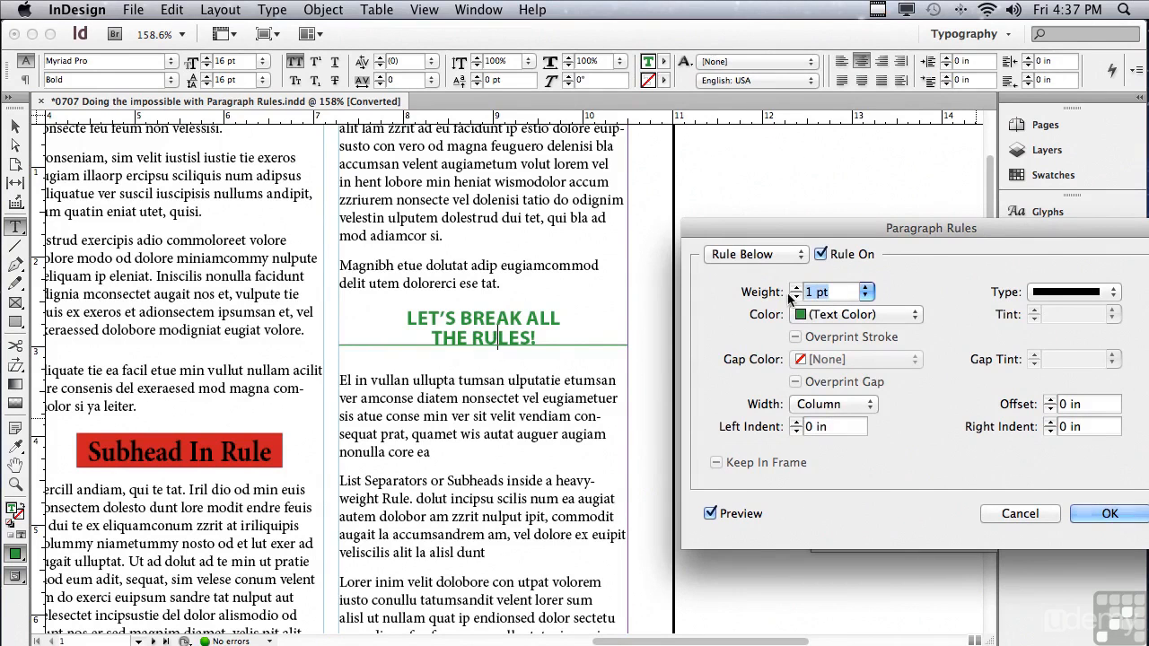
type("20")
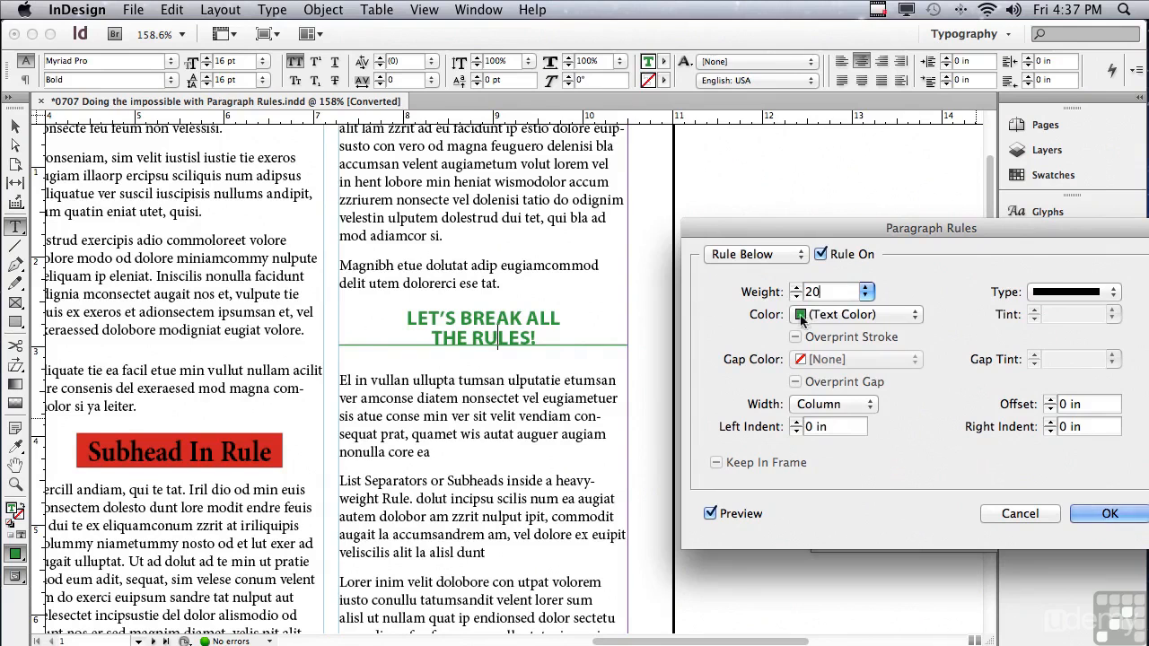
left_click(811, 315)
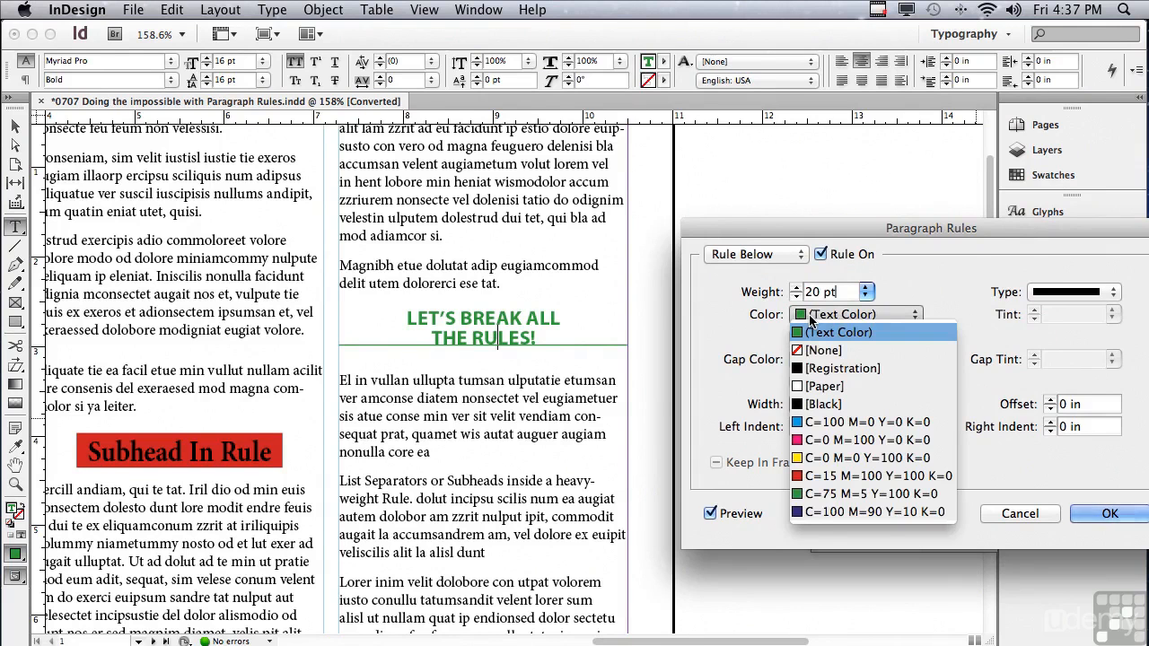
left_click(823, 512)
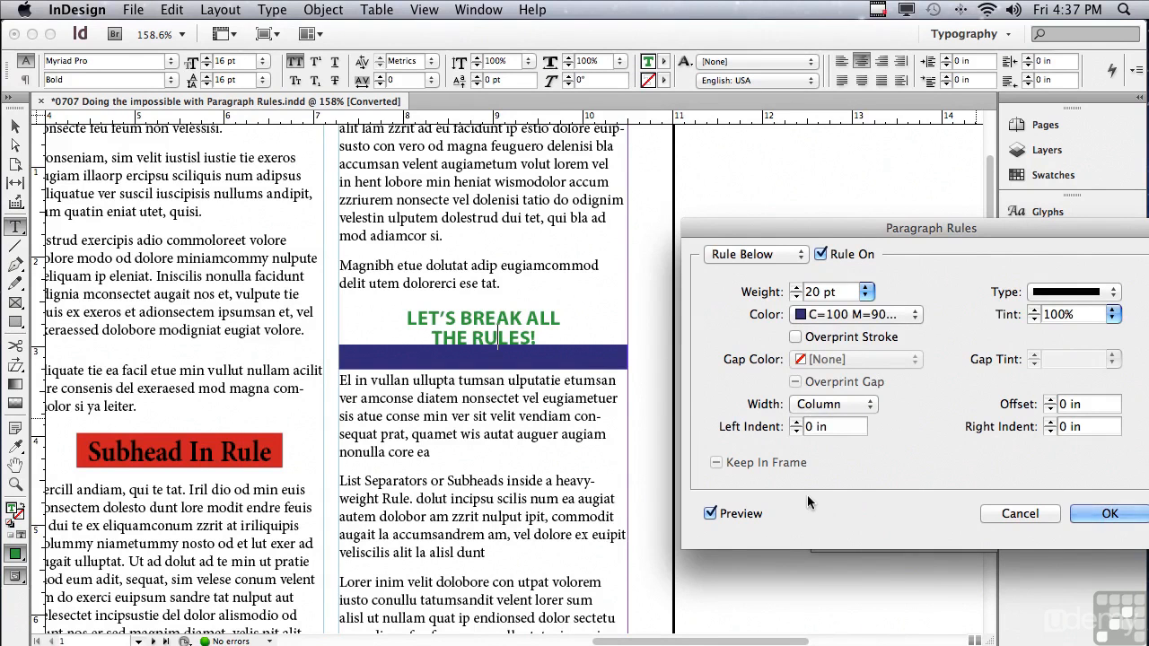
Reduce the heading's Rule Below weight to 12 pt and set its offset to 0.0625 in.
left_click(865, 292)
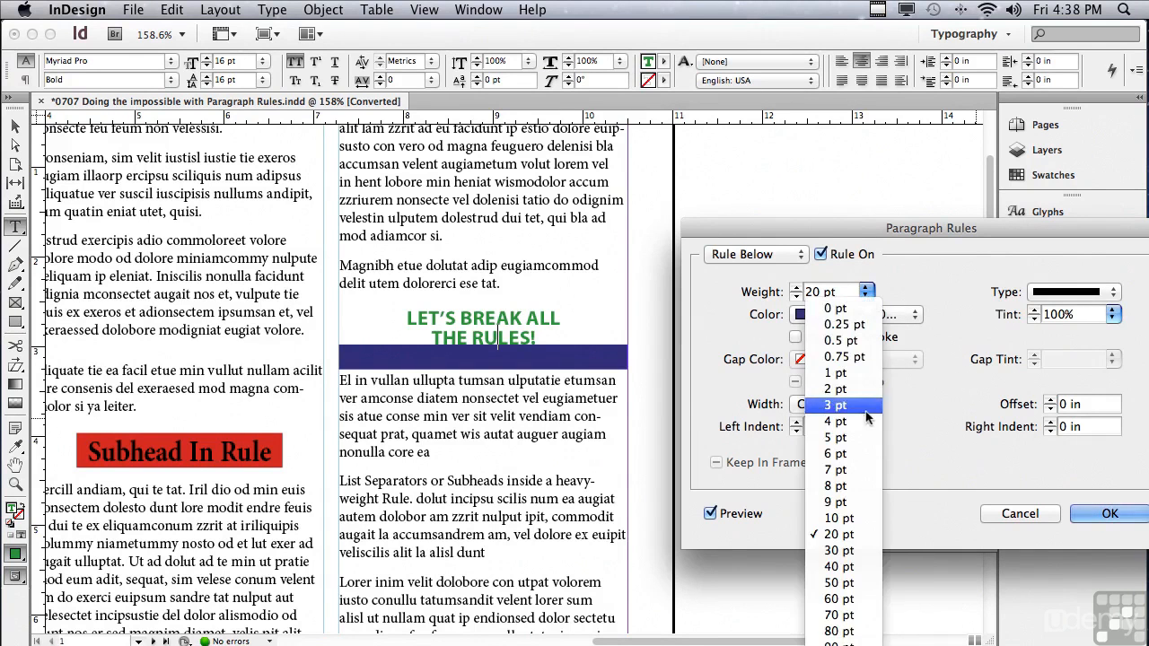
left_click(848, 517)
left_click(796, 287)
left_click(796, 287)
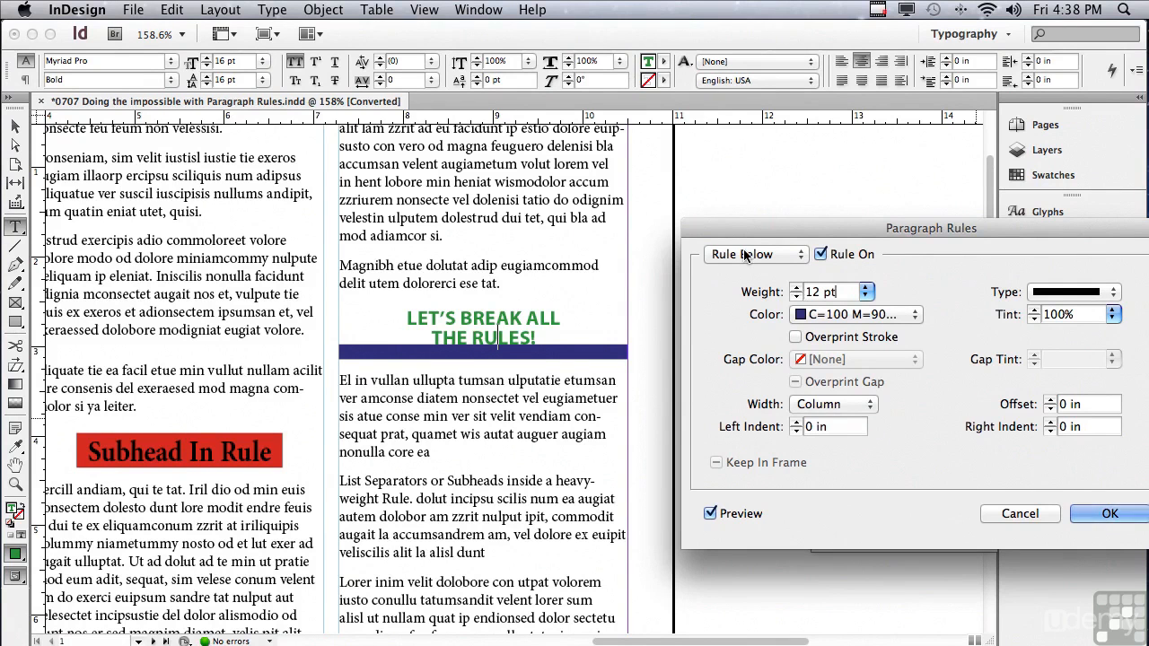
left_click(1050, 401)
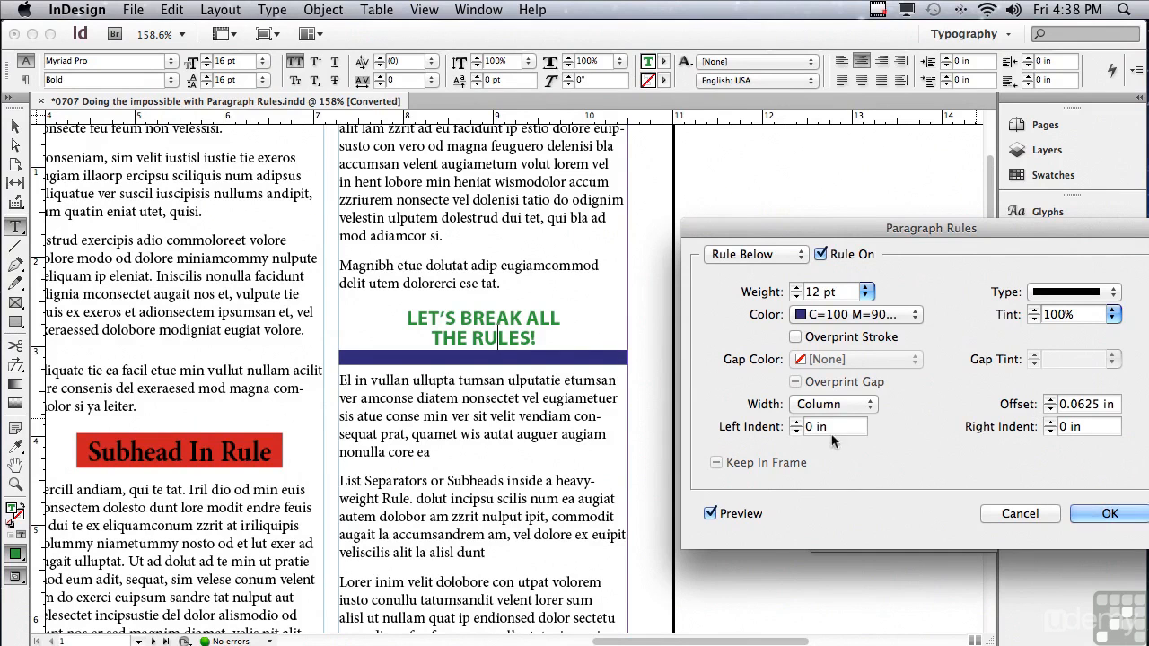
Set the green heading's Rule Below left and right indents to 1.5 in each.
left_click_drag(834, 429, 805, 427)
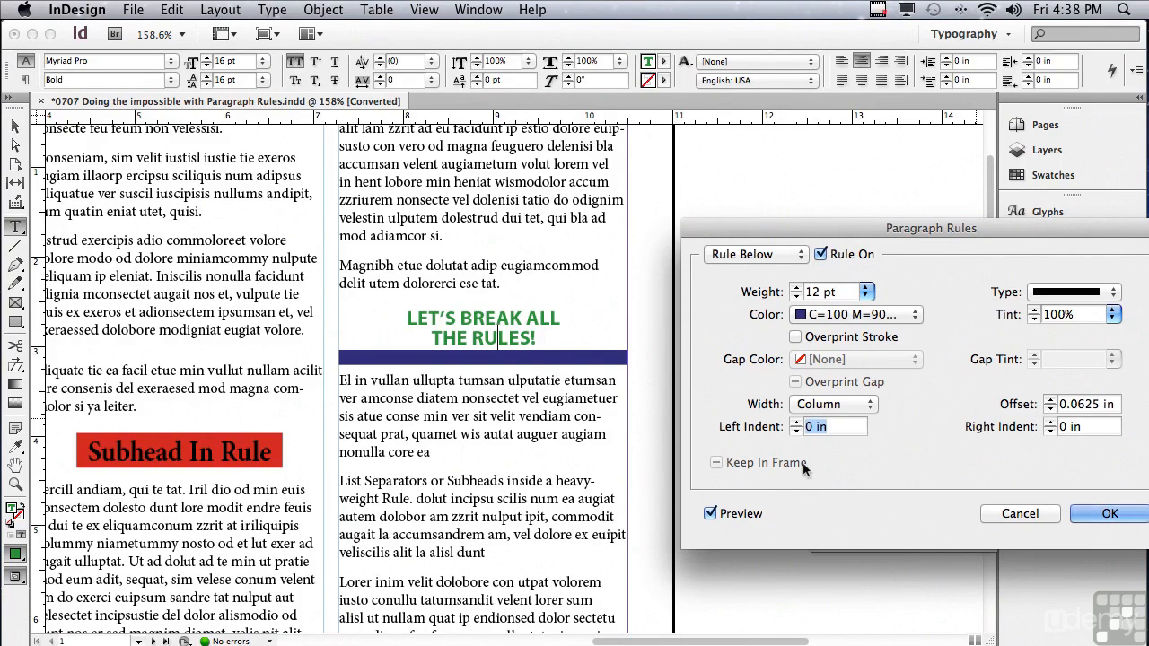
type("1.25")
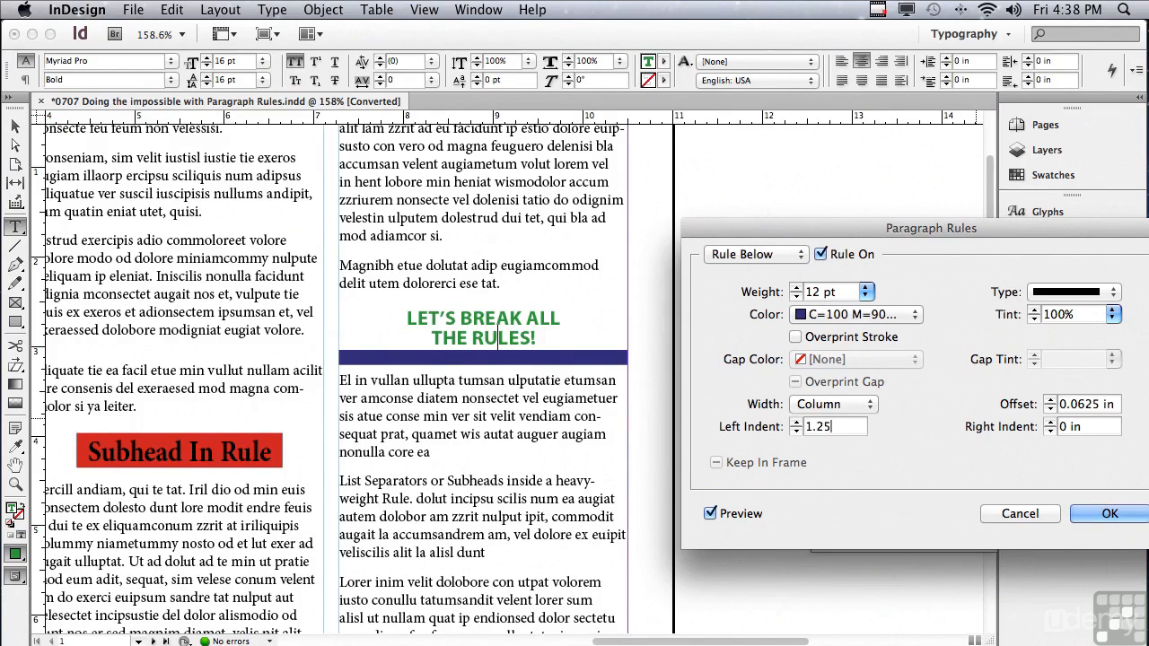
key("Tab")
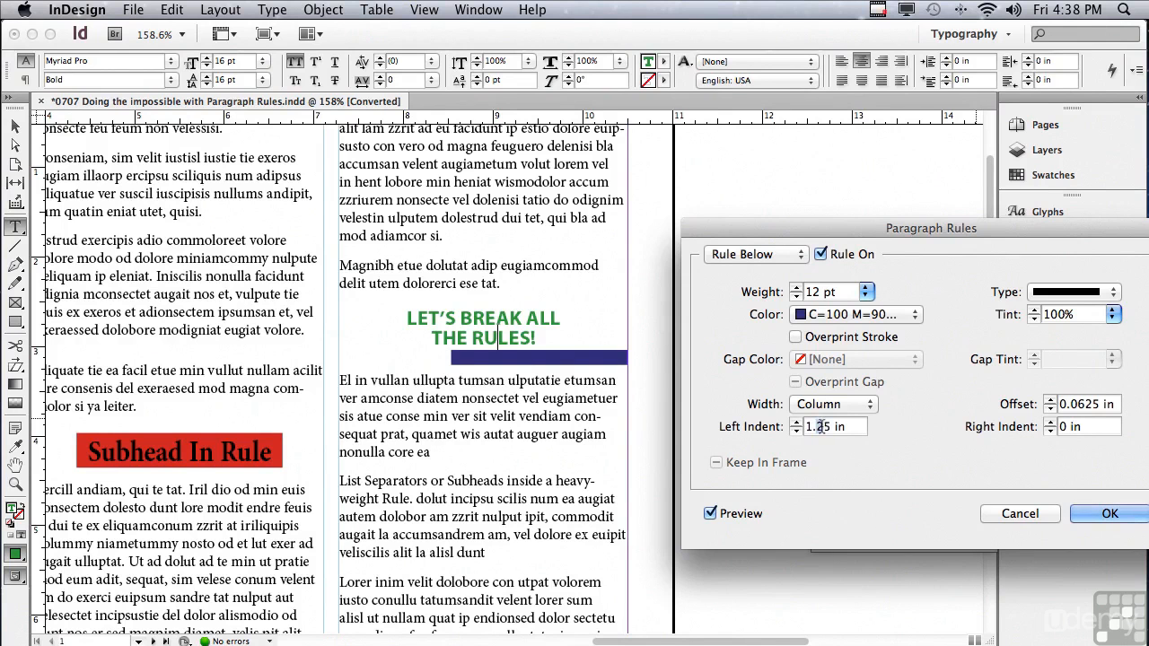
key("BackSpace")
left_click(1075, 427)
left_click_drag(1092, 428, 1038, 431)
type("1.5")
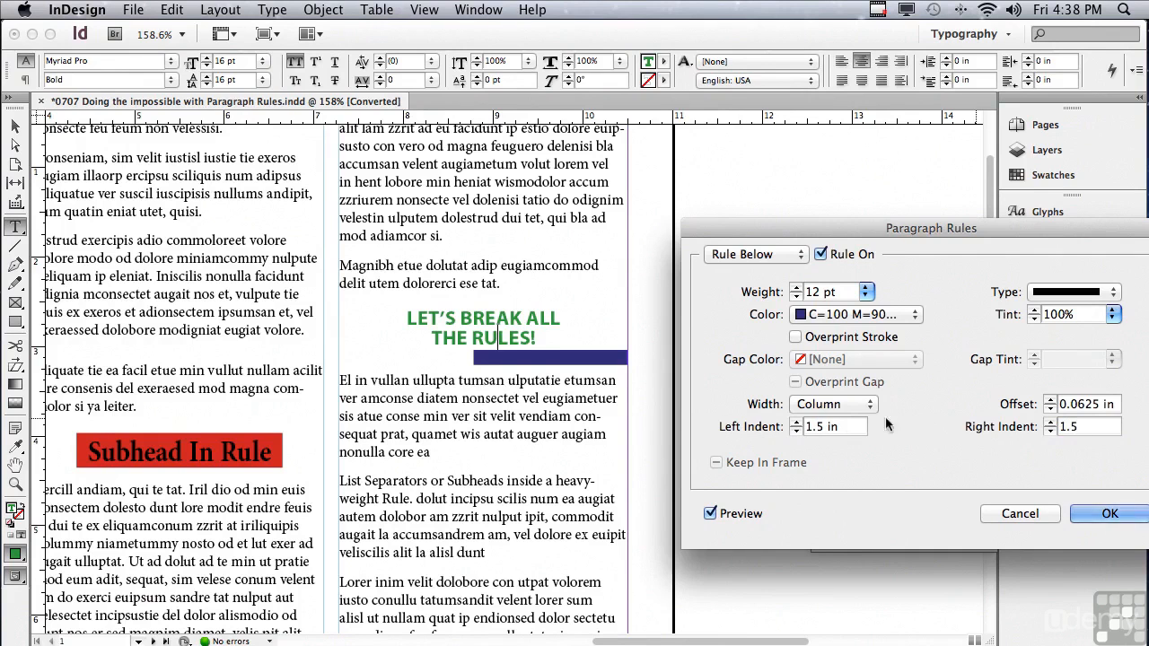
left_click(839, 427)
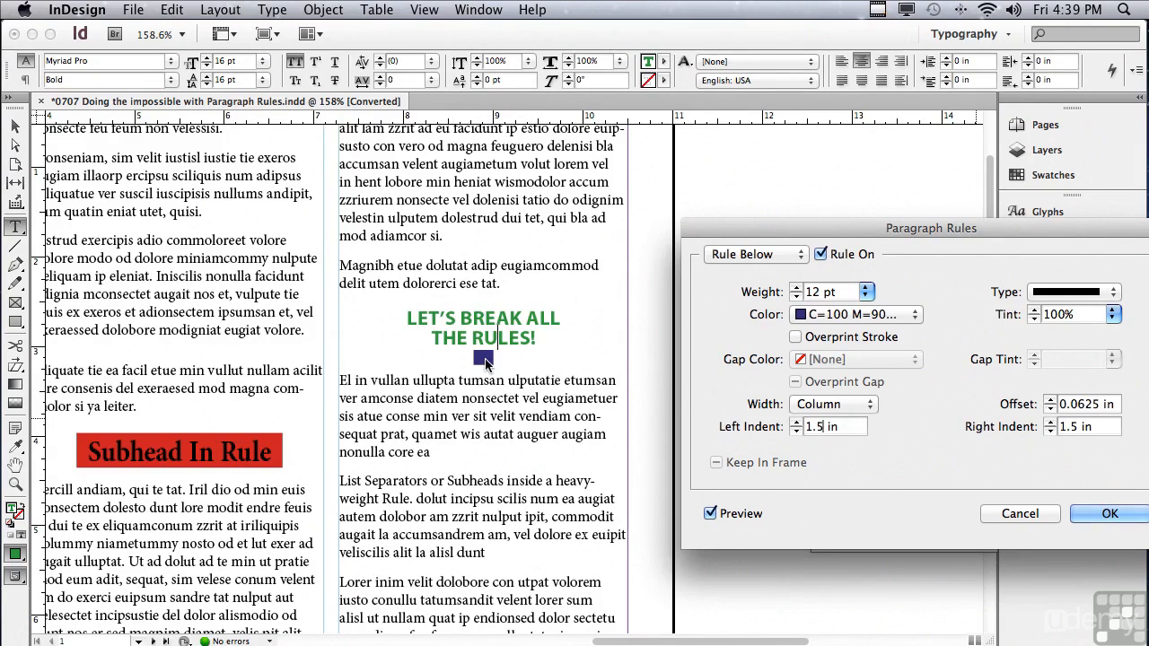
Turn on the Rule Above for the green heading and color it C=15 M=100 Y=100 K=0.
left_click(716, 255)
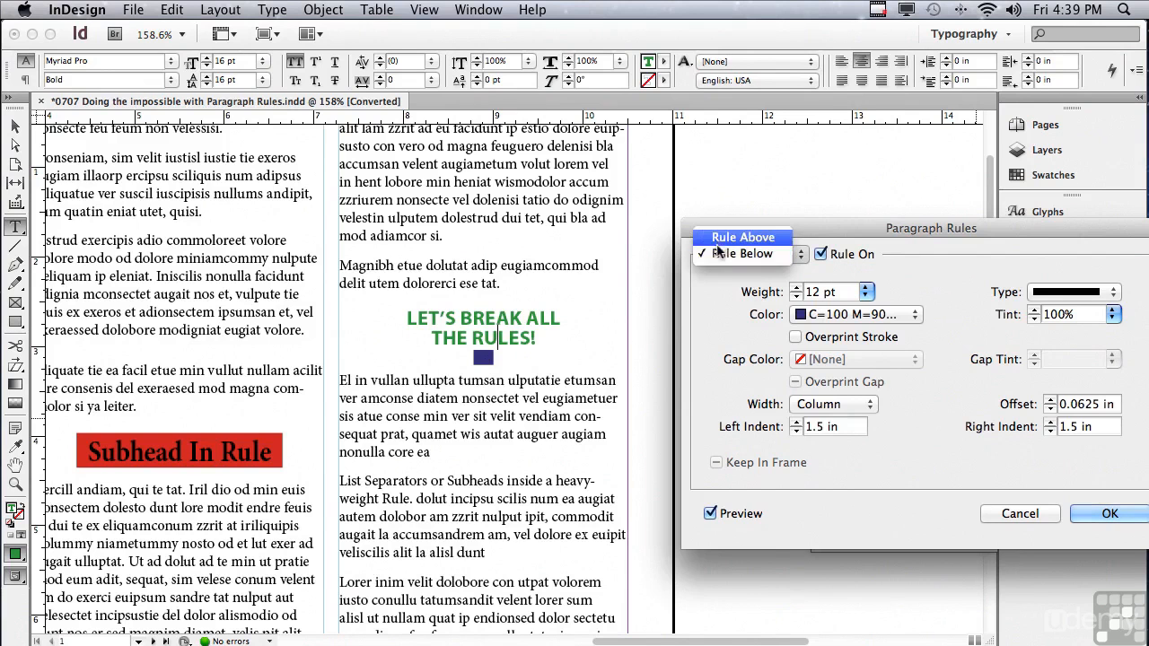
left_click(743, 237)
left_click(820, 254)
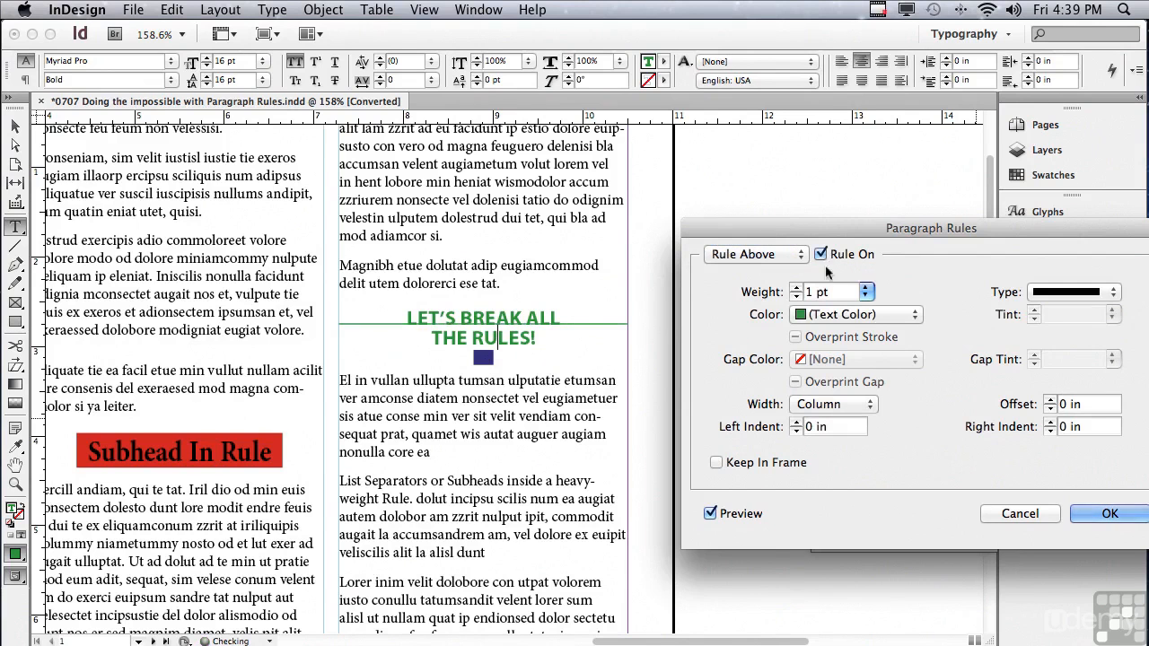
left_click(804, 316)
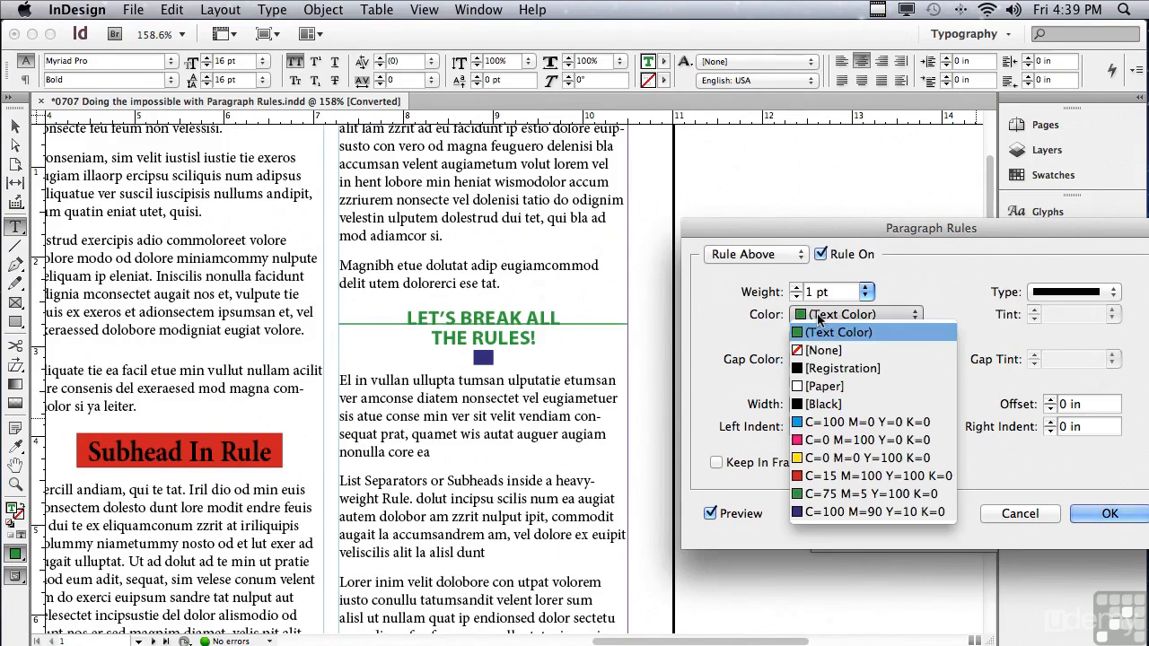
left_click(805, 476)
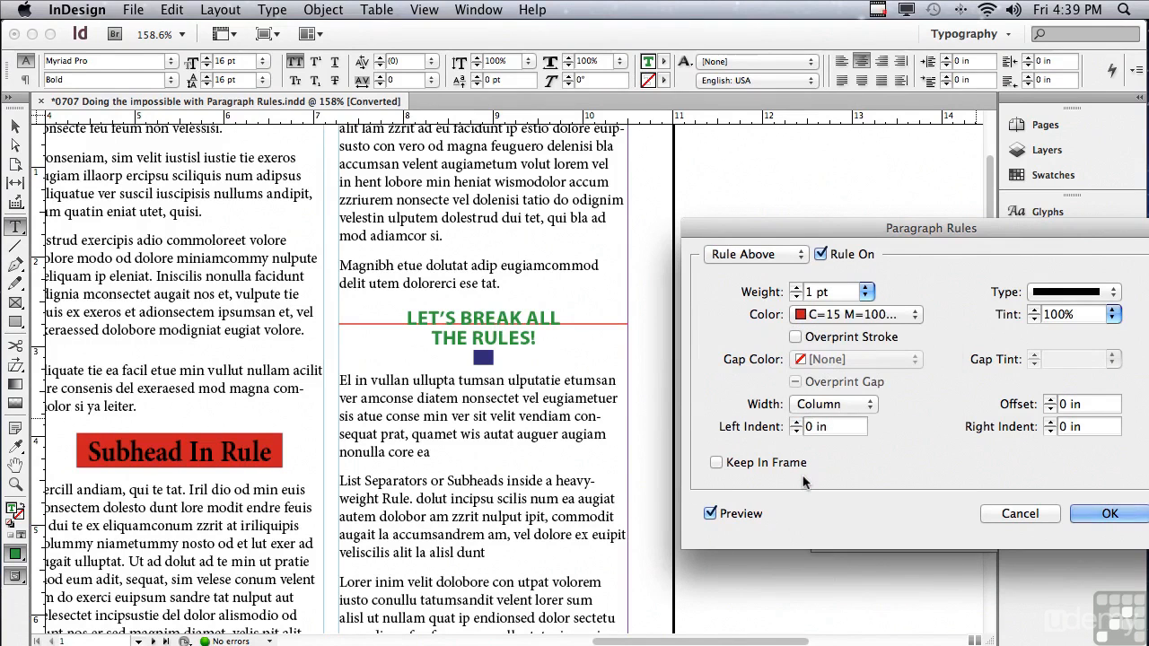
Lower the heading's Rule Above to an offset of -0.375 in and apply the paragraph rules.
left_click(1050, 409)
left_click(1049, 409)
left_click(1050, 409)
left_click(1050, 409)
left_click(1050, 409)
left_click(1049, 409)
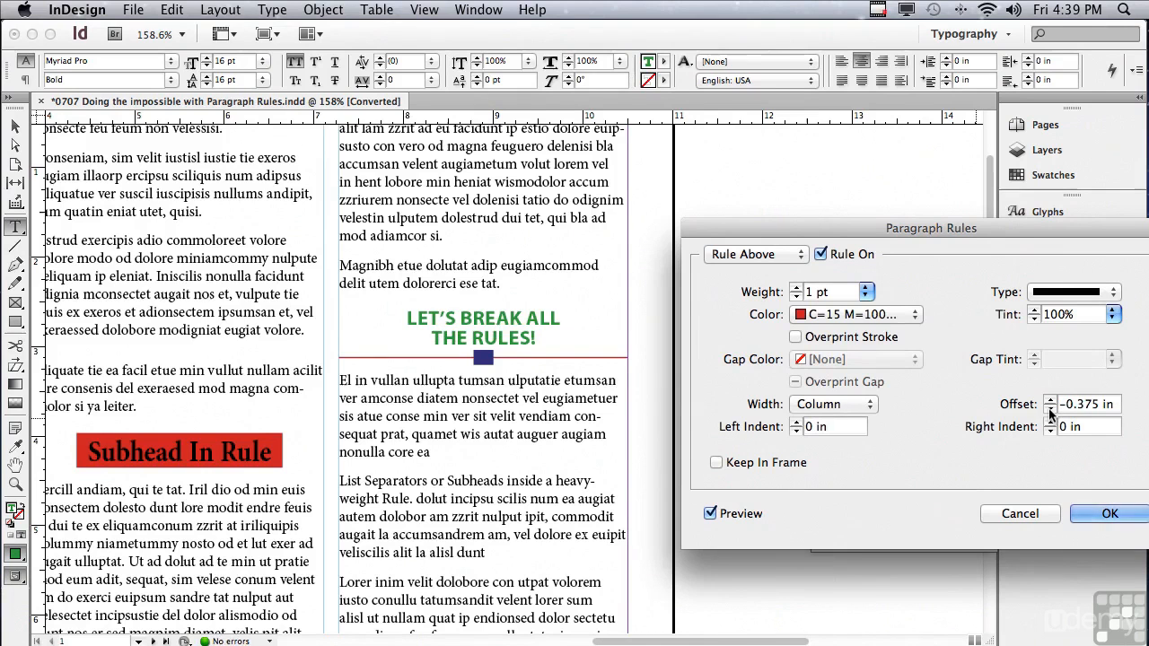
left_click_drag(818, 239, 728, 249)
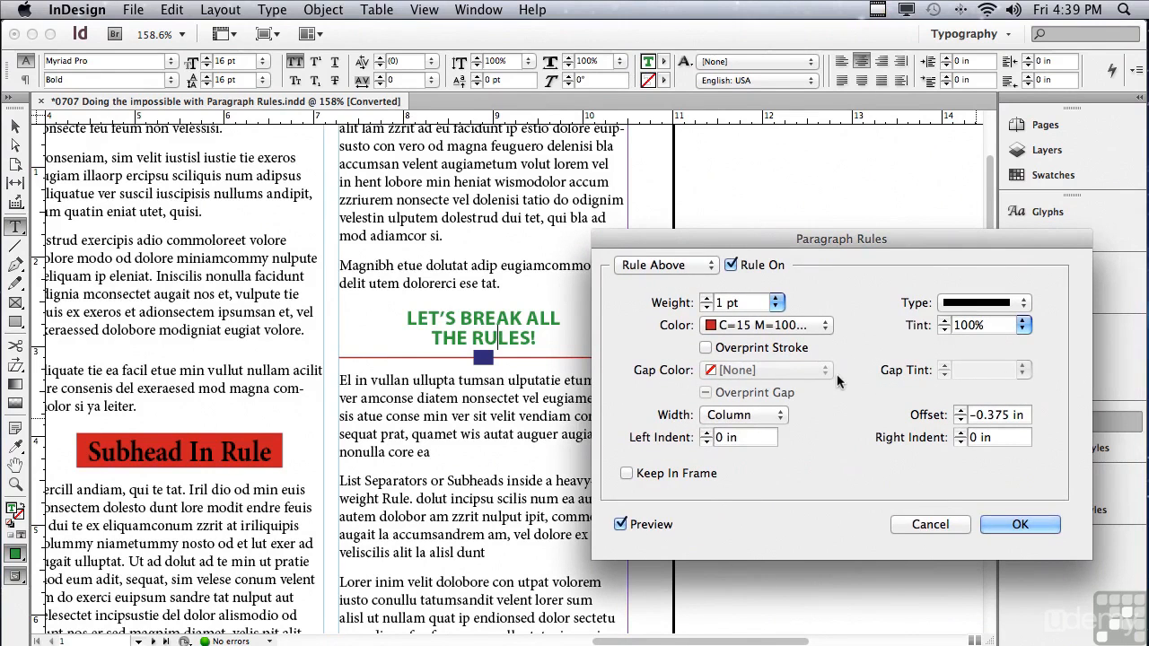
left_click(1000, 526)
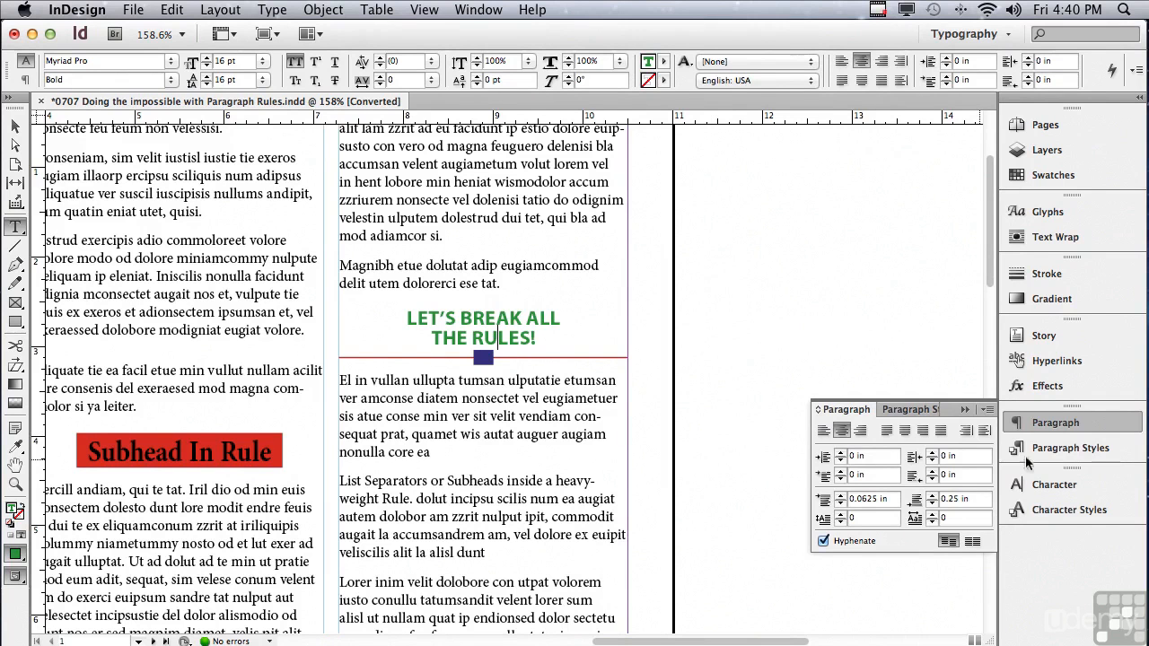
Display the document's paragraph styles with the green heading's paragraph still active.
left_click(1060, 451)
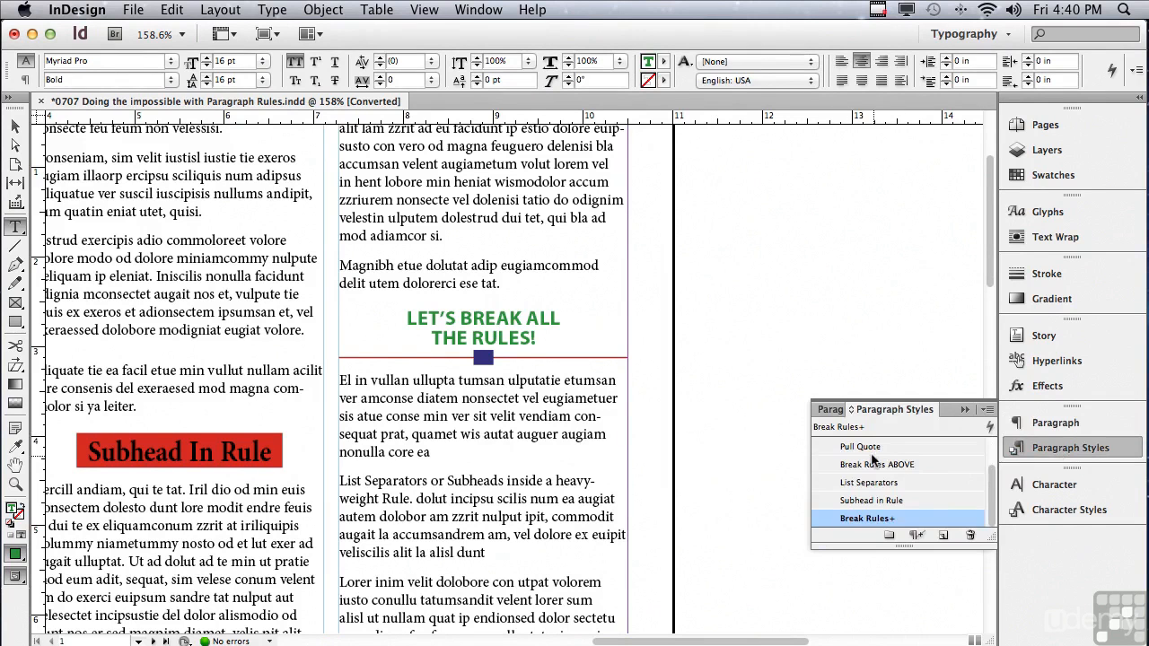